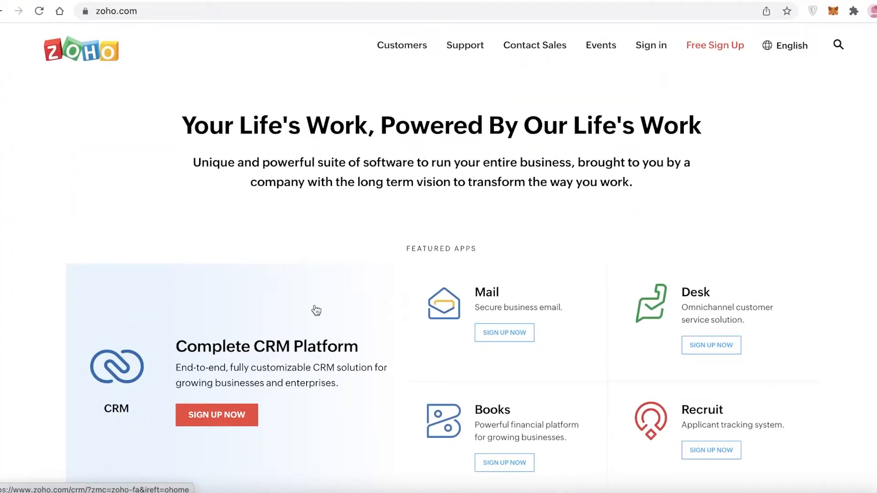
# - Open the CRM sign-up page from the Zoho home page and sign in with the first listed Google account
pyautogui.scroll(-3, 317, 311)
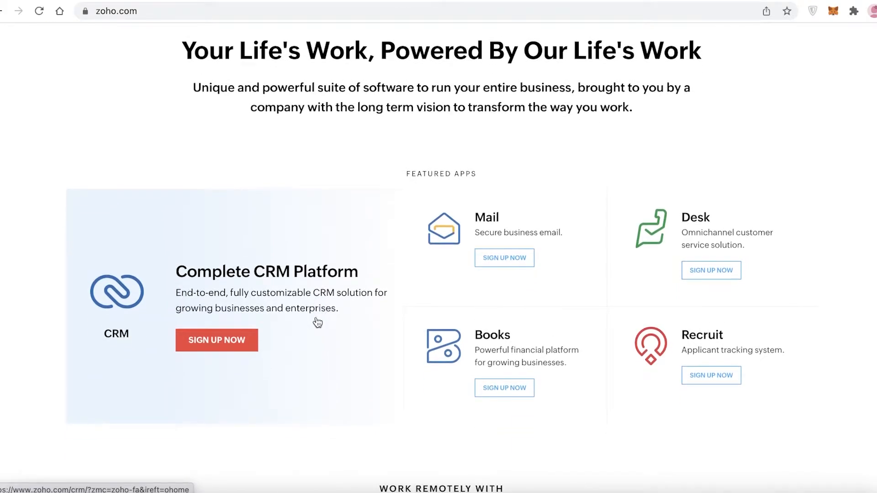
pyautogui.scroll(-1, 317, 323)
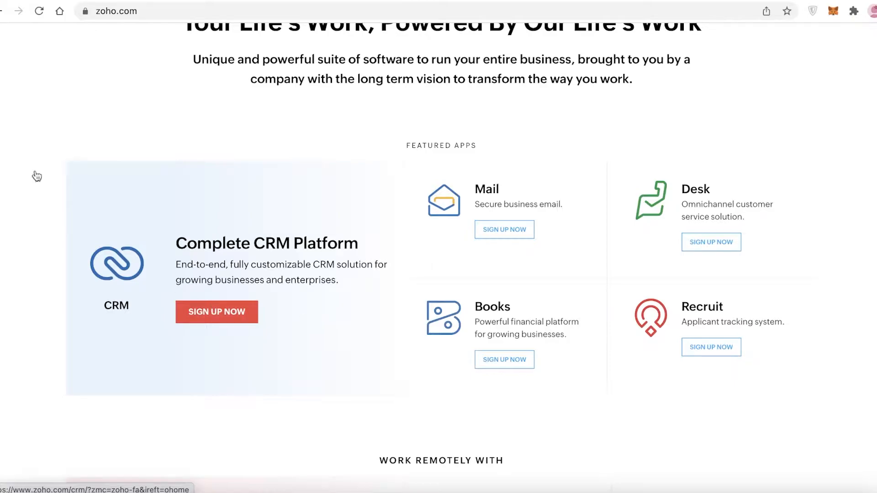
pyautogui.scroll(2, 229, 201)
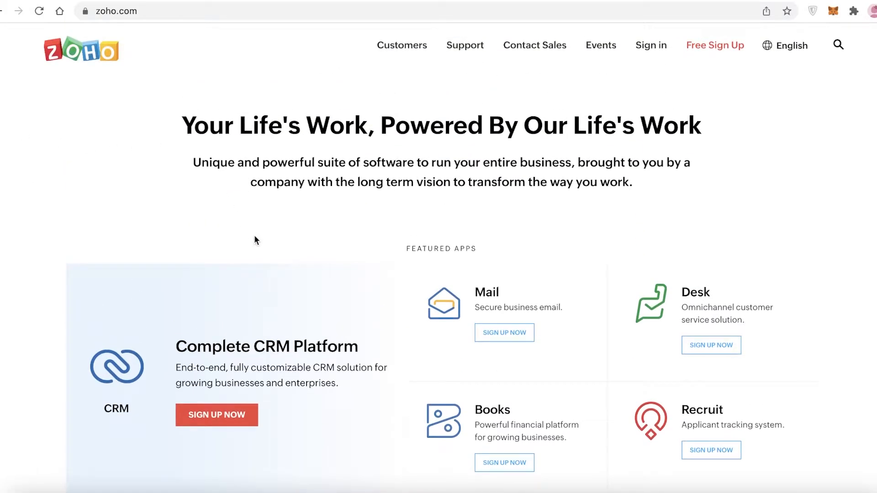
pyautogui.scroll(-1, 242, 265)
pyautogui.click(195, 315)
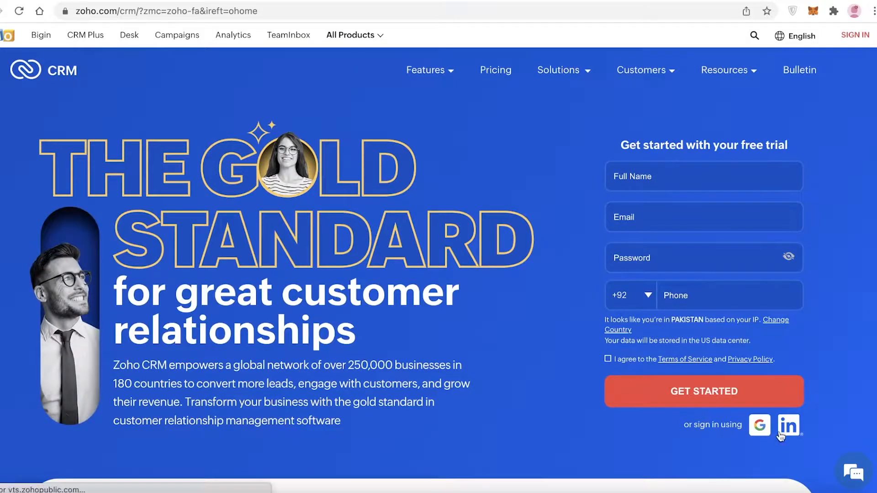
pyautogui.click(766, 430)
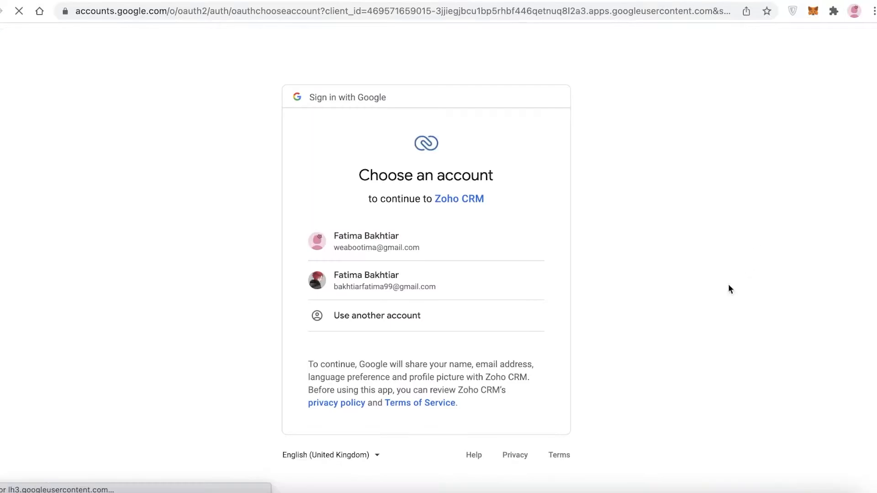
pyautogui.click(456, 243)
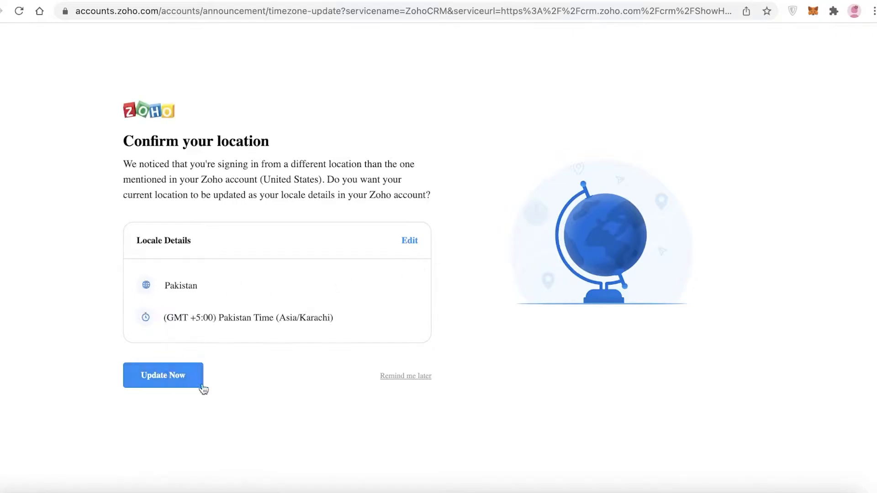
# - Update the account's location to Pakistan with Pakistan Time and continue in the Free Edition
pyautogui.click(202, 386)
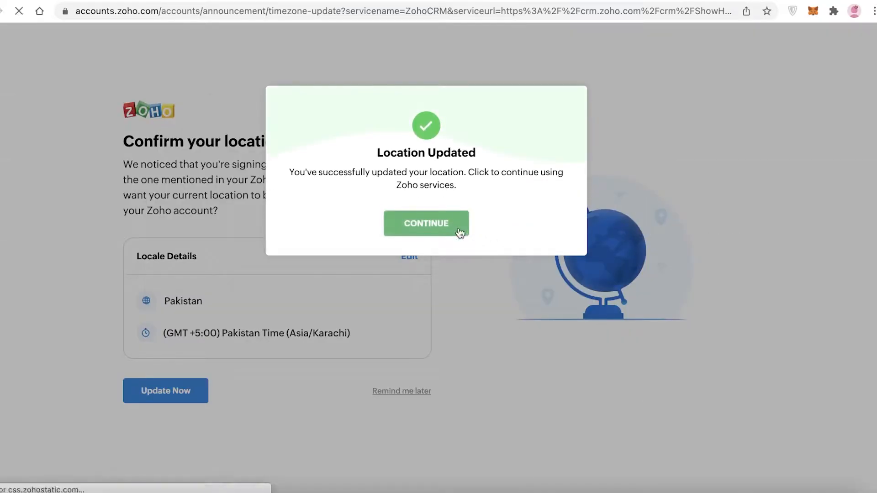
pyautogui.click(460, 233)
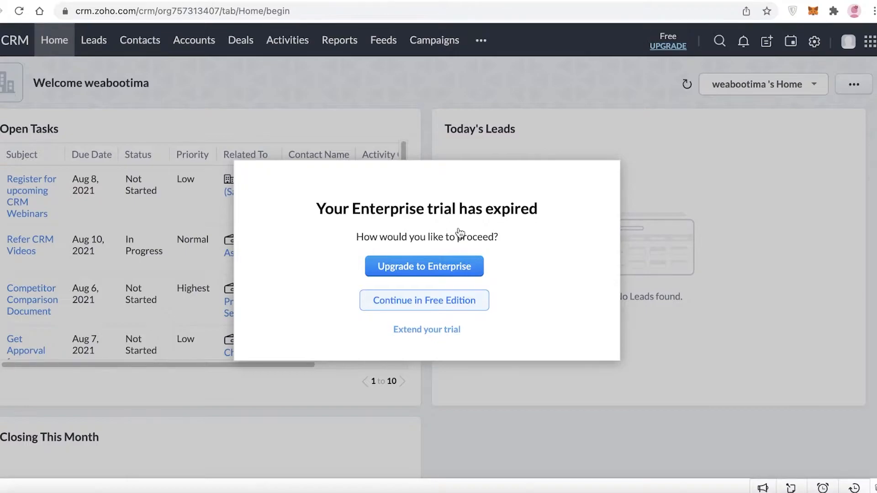
pyautogui.click(442, 306)
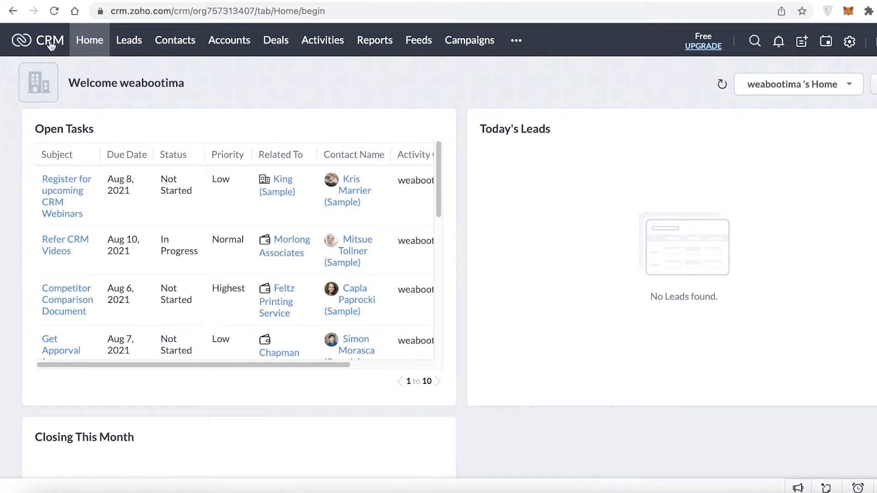
# - Look through the home dashboard's components and options, and allow notifications from crm.zoho.com
pyautogui.scroll(-5, 288, 277)
pyautogui.scroll(-5, 79, 231)
pyautogui.scroll(5, 55, 246)
pyautogui.scroll(-5, 784, 143)
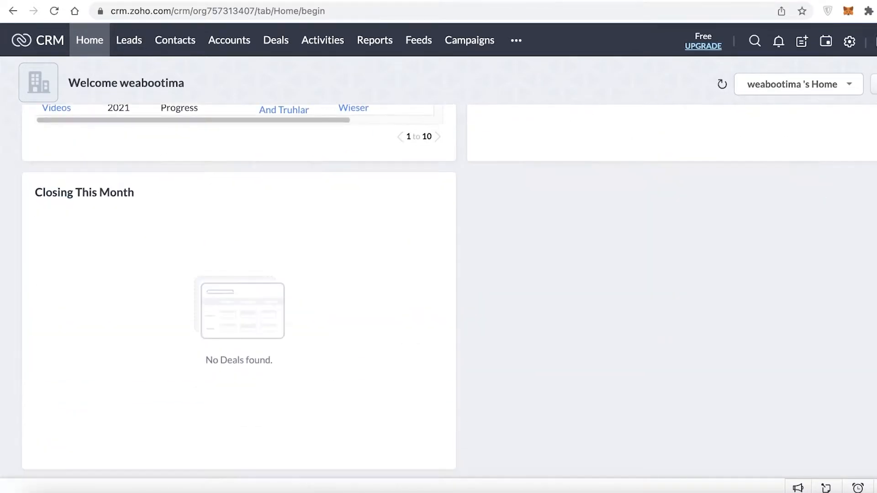
pyautogui.click(875, 85)
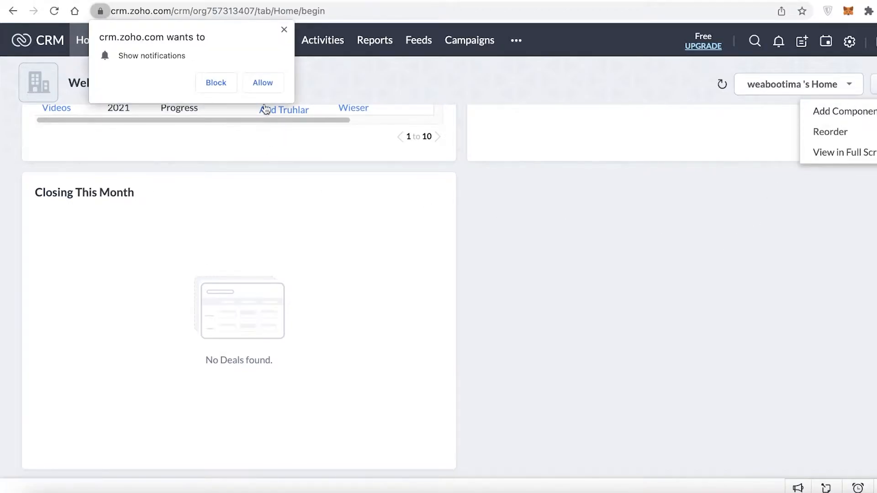
pyautogui.click(262, 86)
pyautogui.scroll(5, 467, 310)
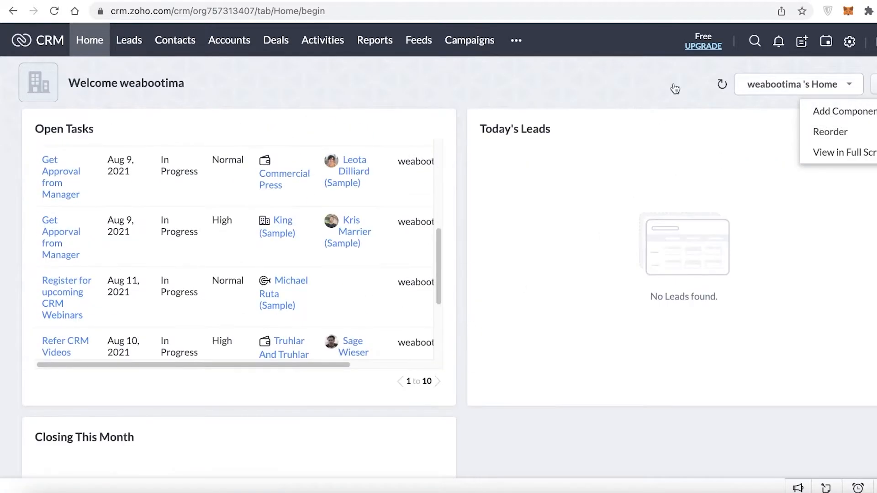
pyautogui.click(725, 88)
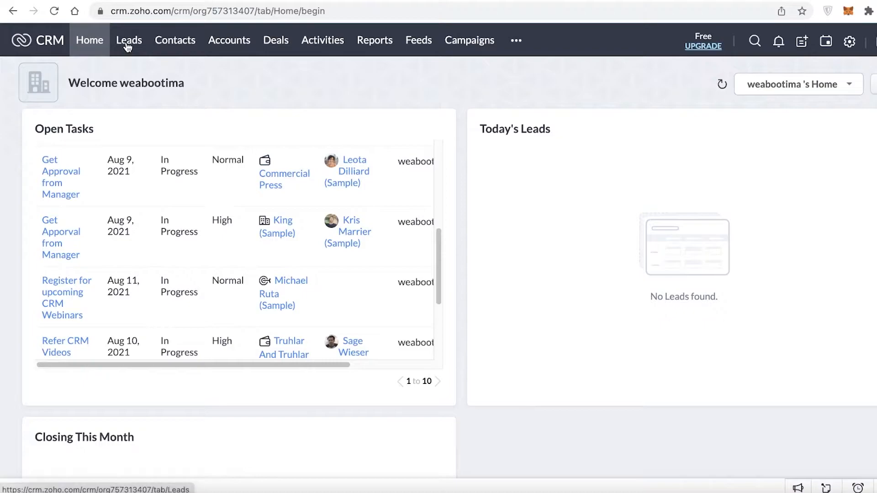
# - Open the Visits module from the list of additional modules
pyautogui.click(268, 46)
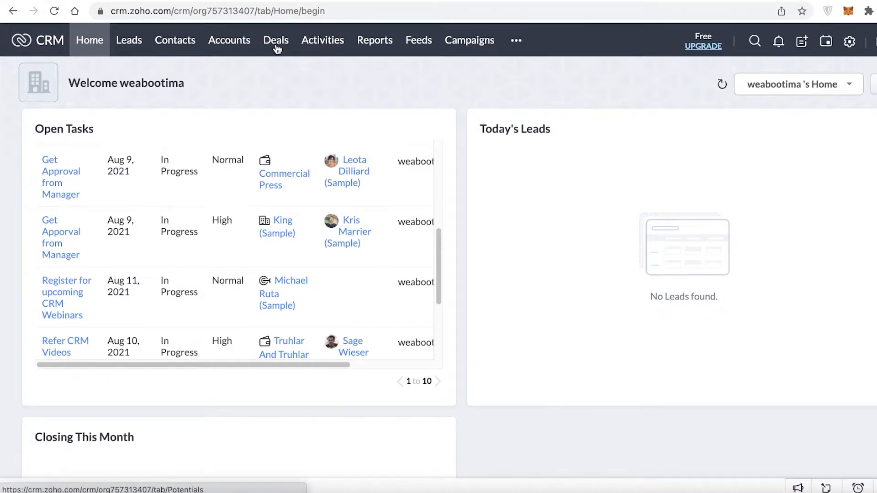
pyautogui.click(516, 41)
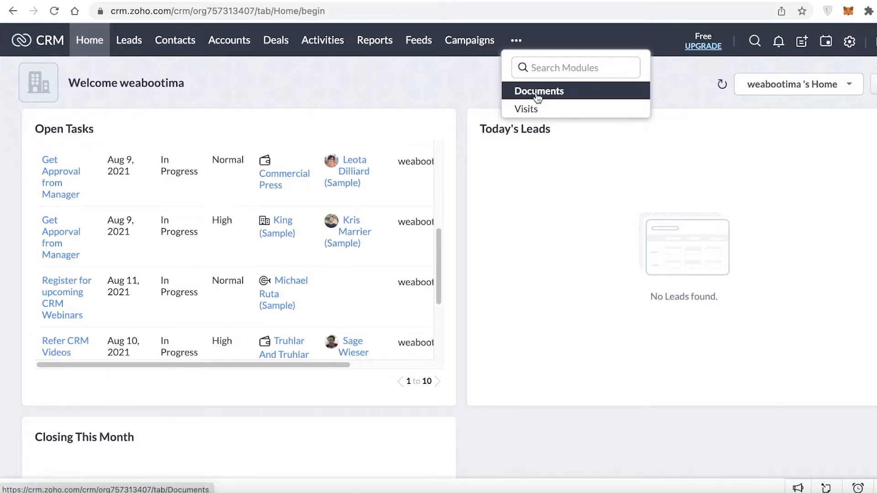
pyautogui.click(541, 109)
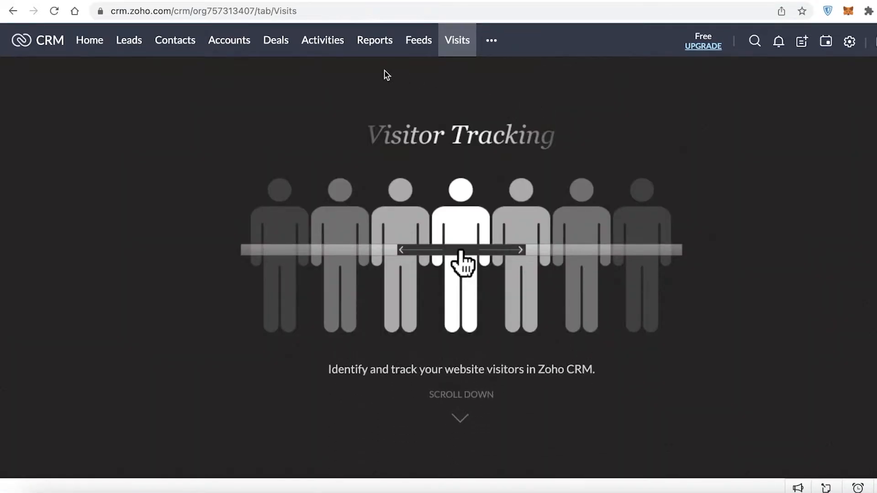
# - Open the Leads module and look through the list of all leads
pyautogui.click(130, 44)
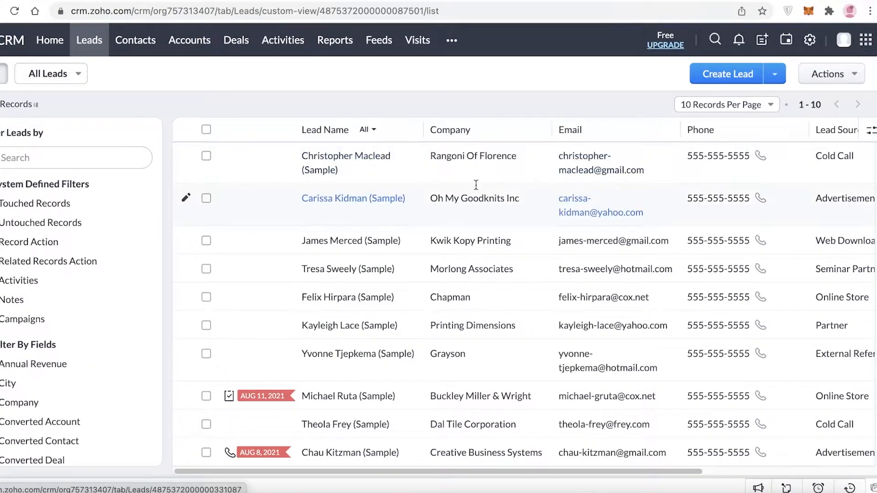
pyautogui.scroll(-1, 531, 268)
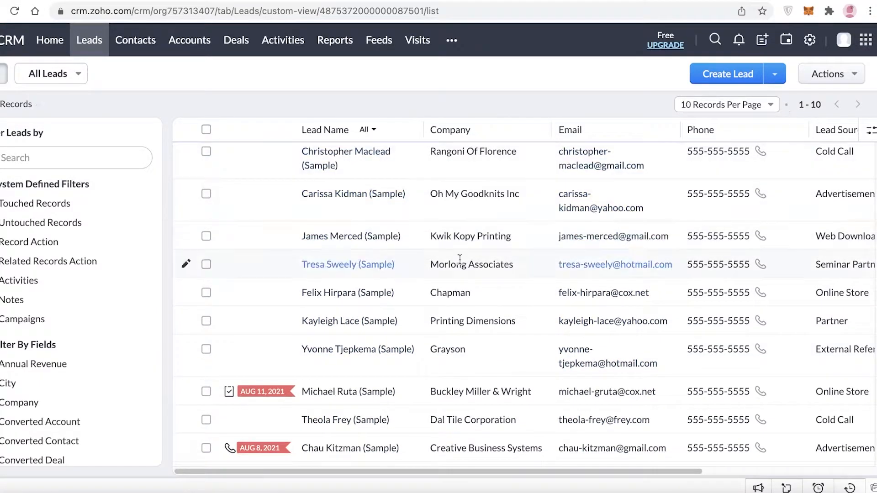
pyautogui.scroll(1, 480, 247)
pyautogui.scroll(-1, 382, 408)
pyautogui.scroll(1, 401, 323)
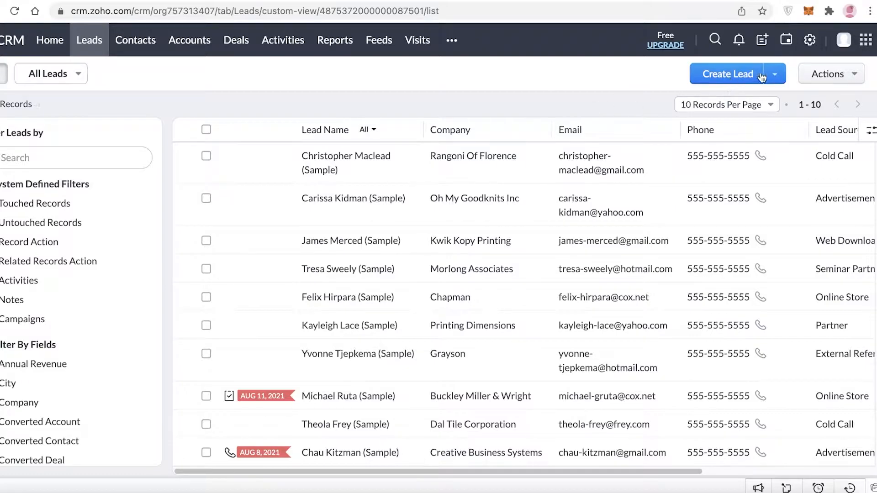
# - Open a blank Create Lead form, examine its lead, address and description fields, and cancel it
pyautogui.click(721, 76)
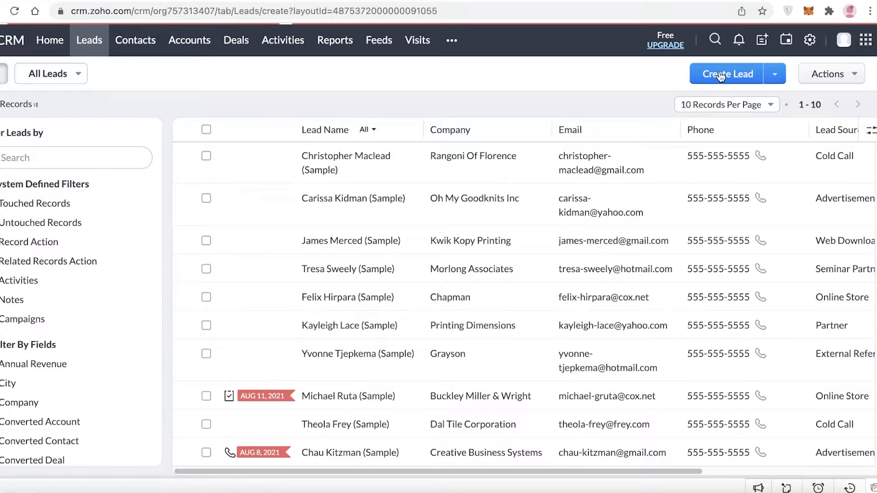
pyautogui.scroll(-6, 229, 317)
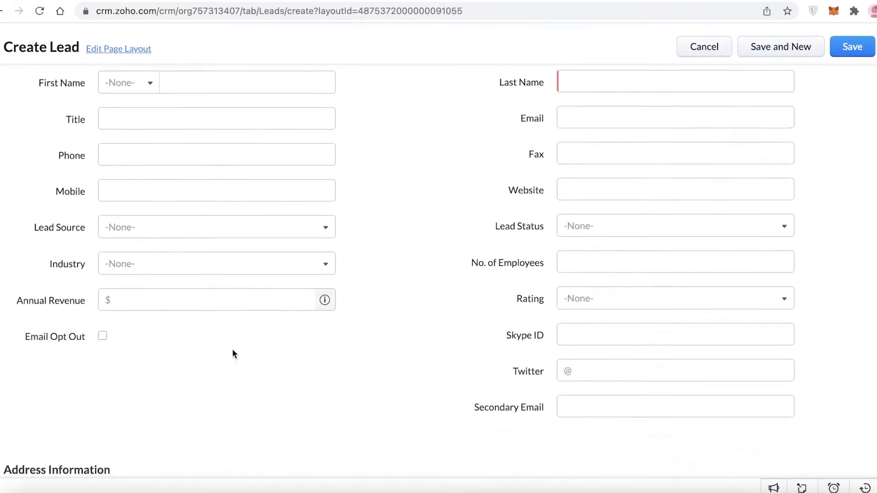
pyautogui.scroll(6, 194, 270)
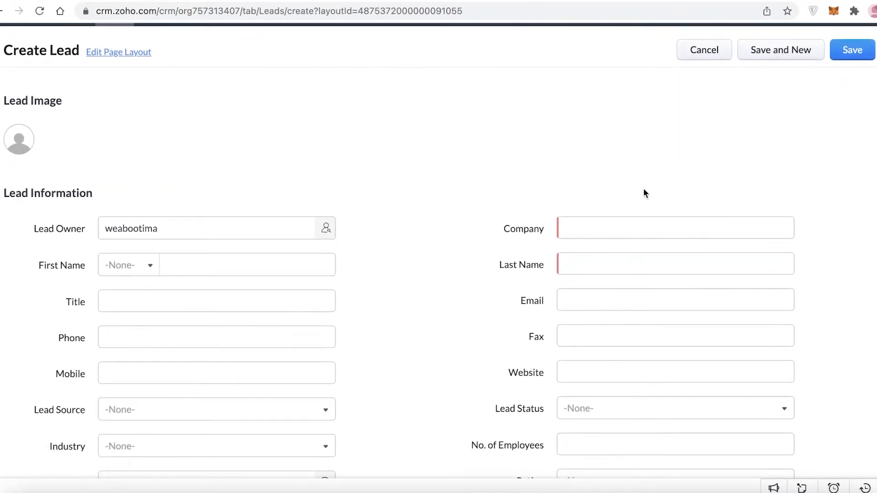
pyautogui.scroll(-7, 667, 310)
pyautogui.scroll(-2, 684, 368)
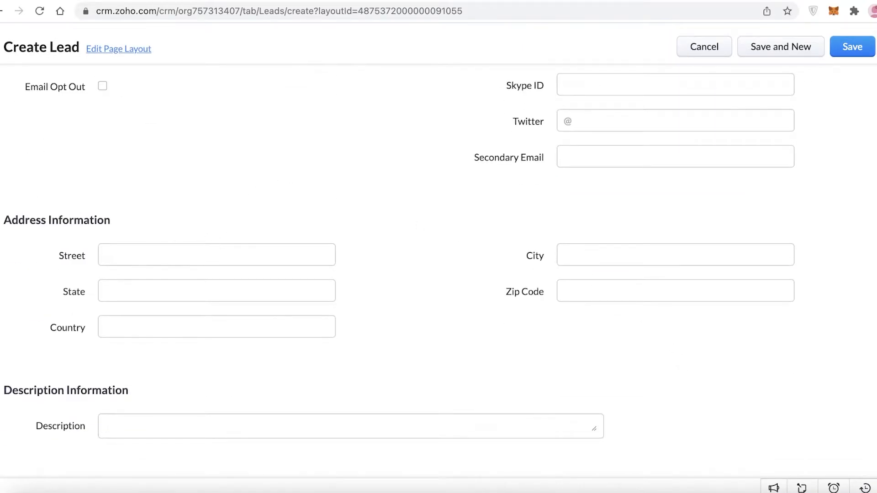
pyautogui.click(706, 51)
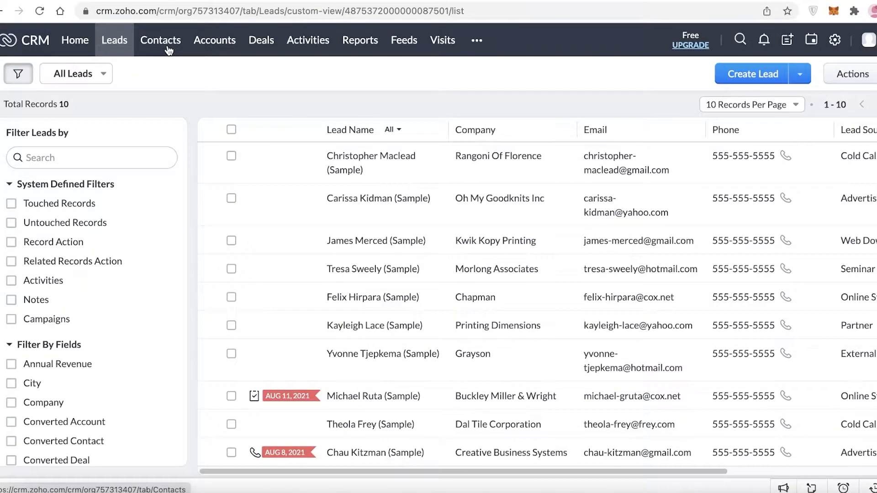
# - Open the Contacts module and examine its import options and the available bulk actions
pyautogui.click(169, 50)
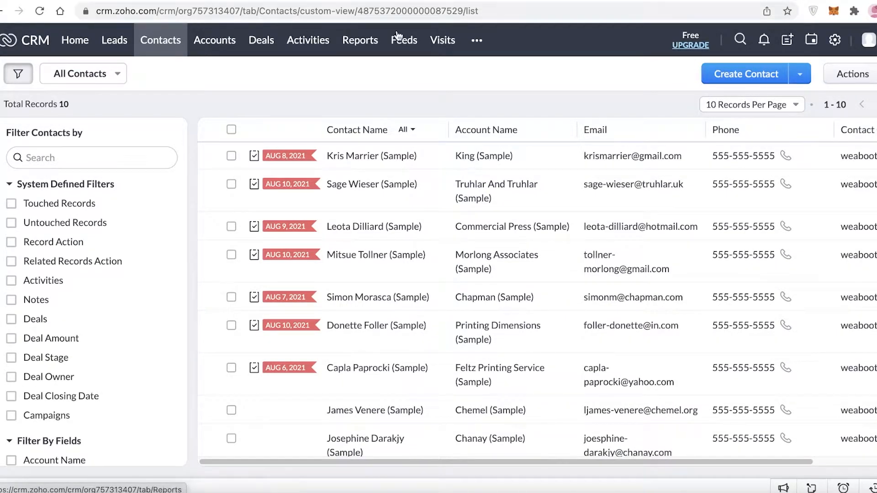
pyautogui.click(806, 76)
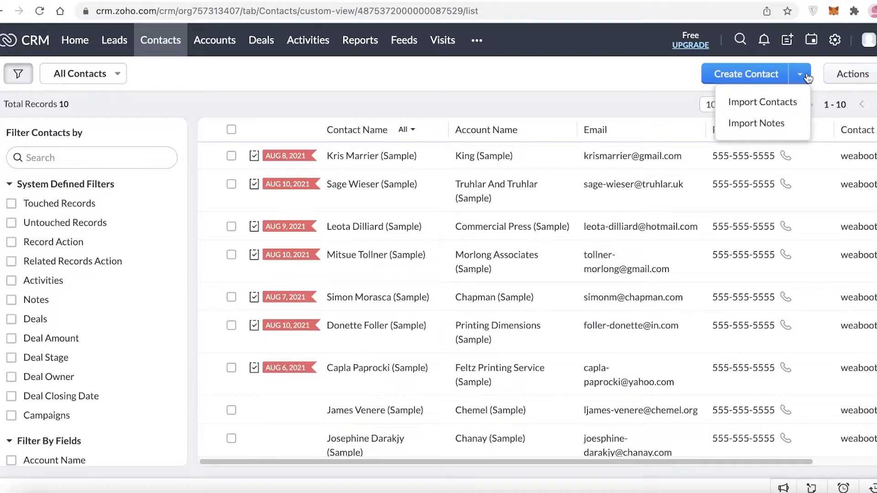
pyautogui.click(846, 77)
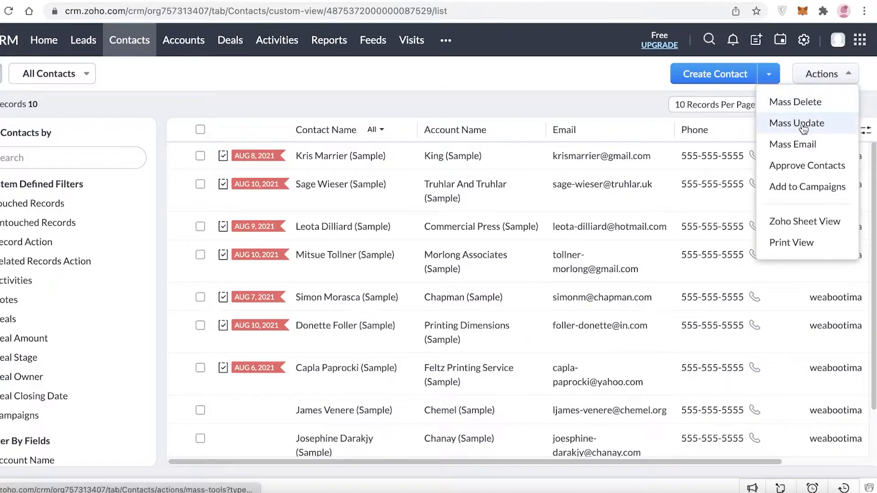
pyautogui.click(540, 67)
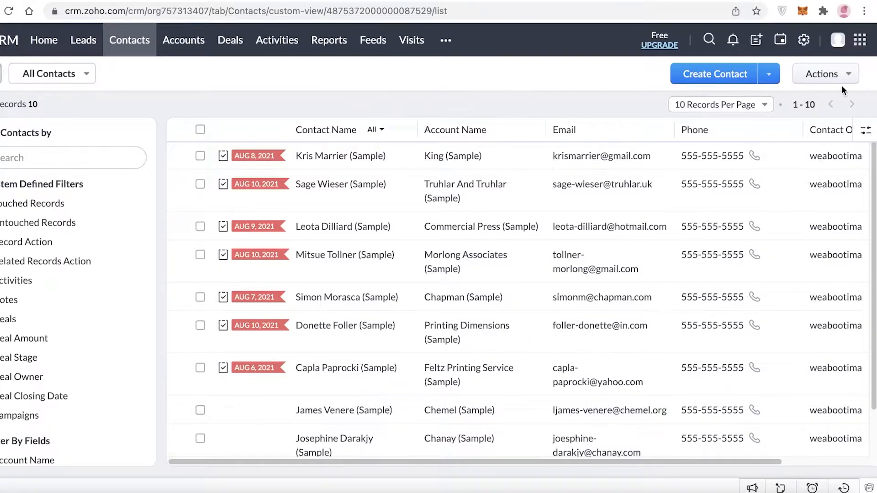
# - Open the Mass Email page for contacts and return to the list of all contacts
pyautogui.click(831, 77)
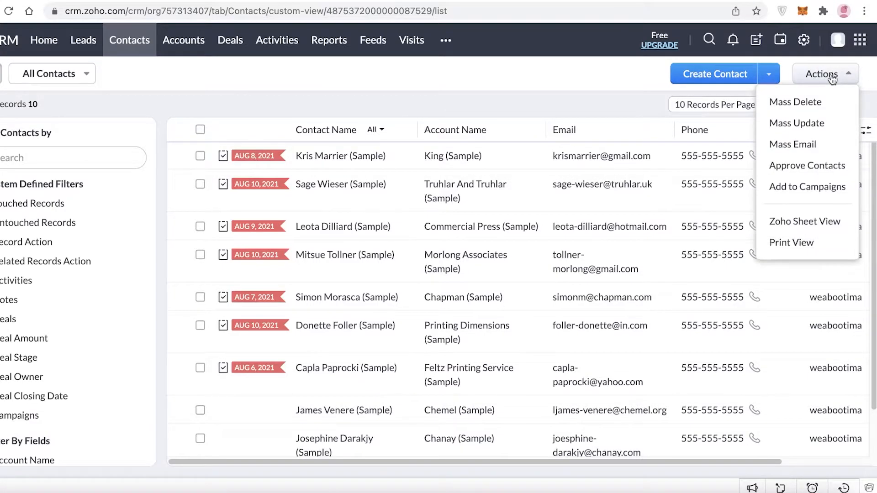
pyautogui.click(810, 142)
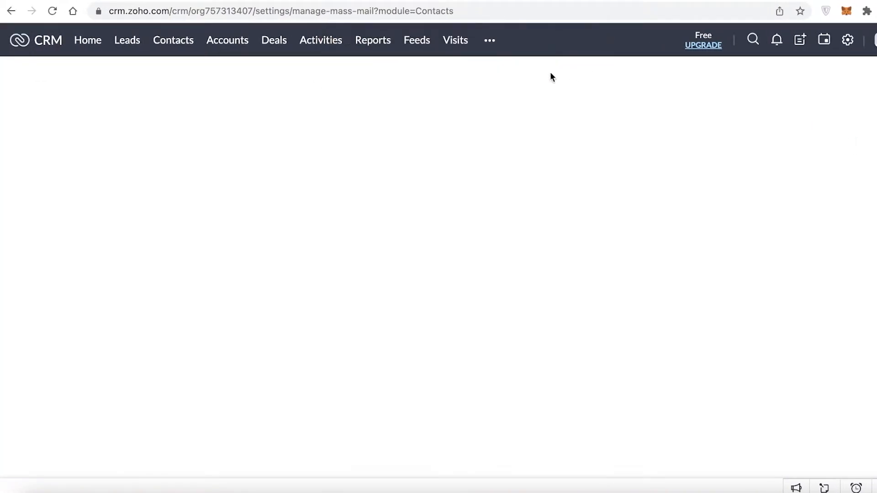
pyautogui.click(158, 41)
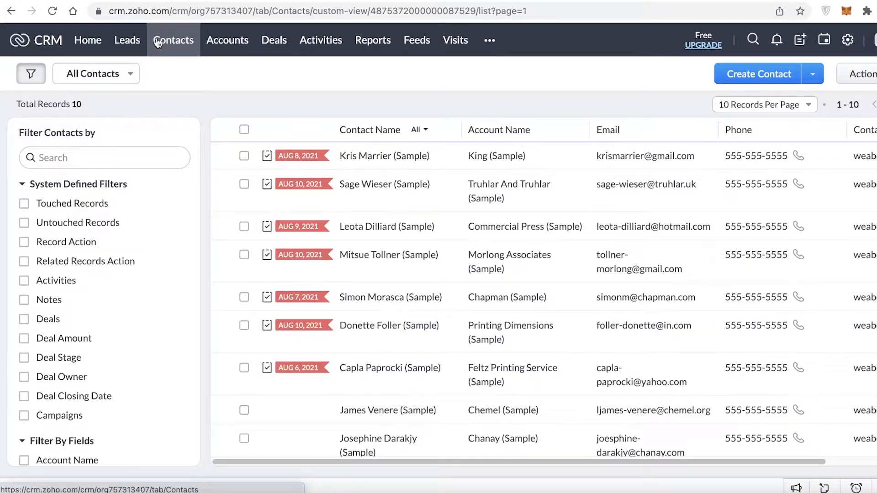
# - Examine the fields of a blank Create Account form in the Accounts module and return to the accounts list
pyautogui.click(240, 41)
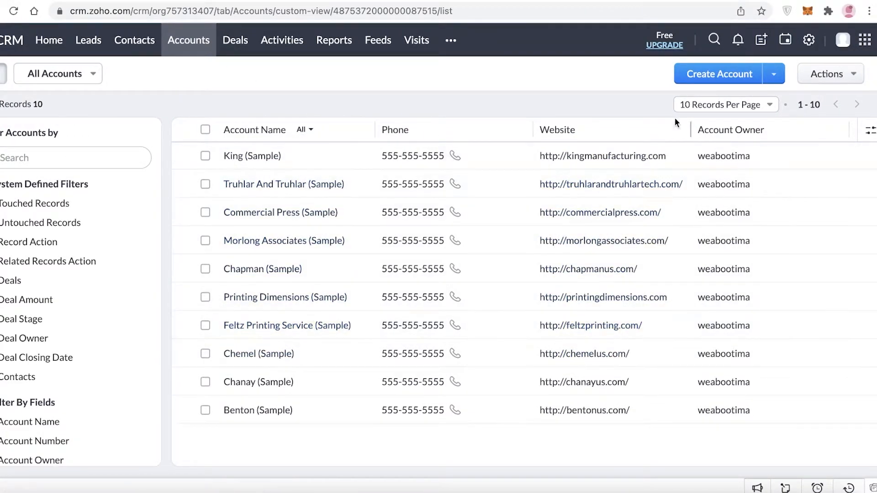
pyautogui.click(707, 73)
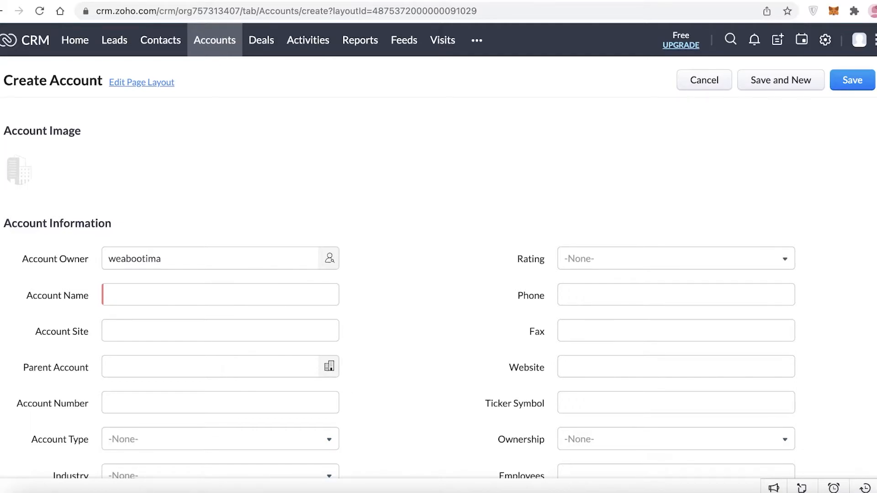
pyautogui.scroll(-5, 217, 261)
pyautogui.scroll(1, 61, 139)
pyautogui.scroll(-1, 69, 145)
pyautogui.scroll(-5, 208, 201)
pyautogui.scroll(4, 210, 202)
pyautogui.scroll(-3, 455, 205)
pyautogui.scroll(4, 453, 205)
pyautogui.scroll(1, 453, 209)
pyautogui.scroll(-5, 453, 209)
pyautogui.scroll(9, 392, 157)
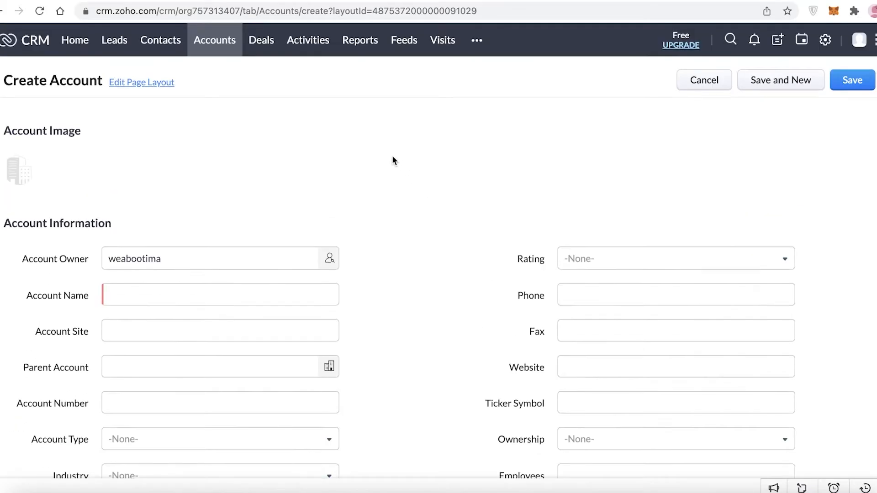
pyautogui.click(210, 51)
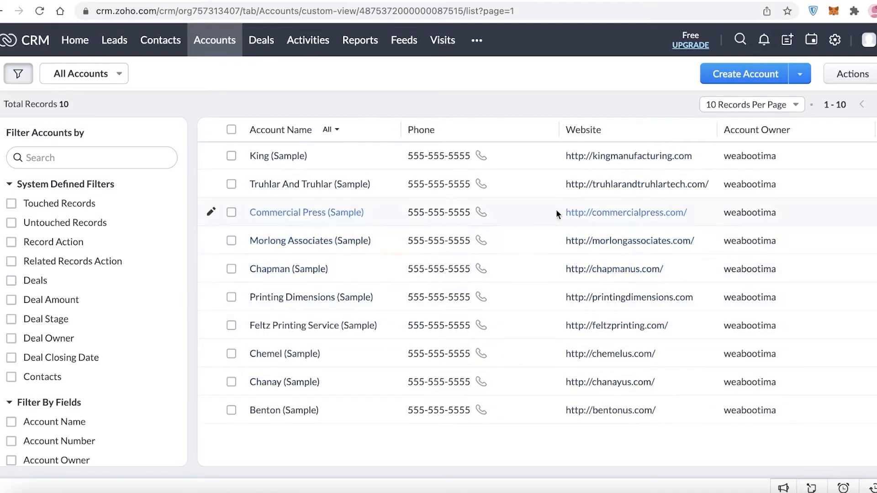
# - Open the Deals module and examine the sales pipeline from Qualification through the closed stages
pyautogui.scroll(-2, 124, 290)
pyautogui.click(255, 54)
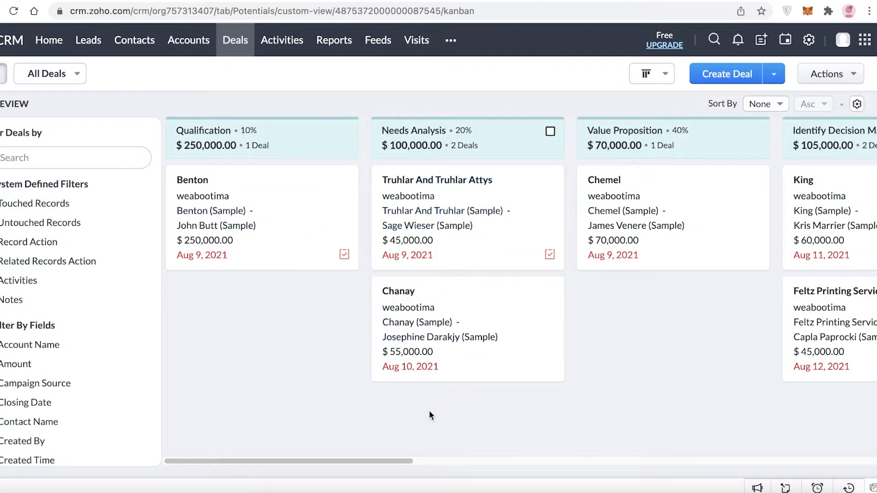
pyautogui.moveTo(412, 461); pyautogui.dragTo(770, 472)
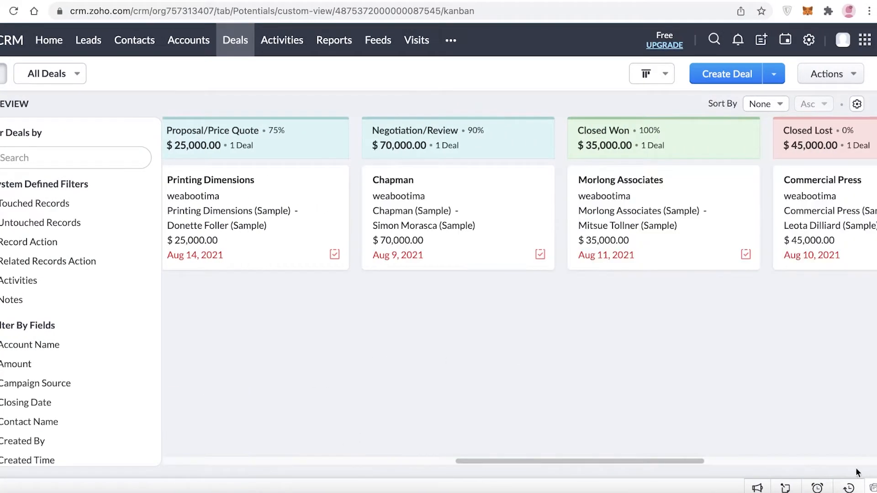
pyautogui.moveTo(562, 462); pyautogui.dragTo(271, 381)
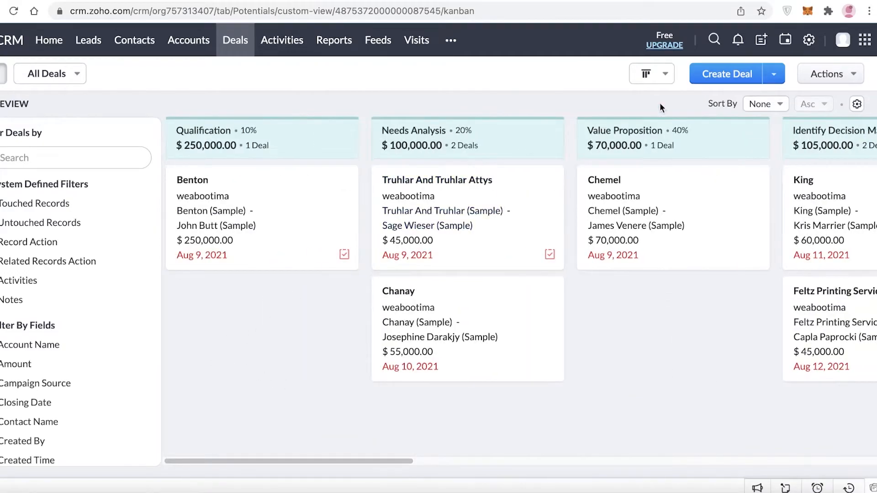
# - Start a new deal named "Cinema Invesment"
pyautogui.click(754, 84)
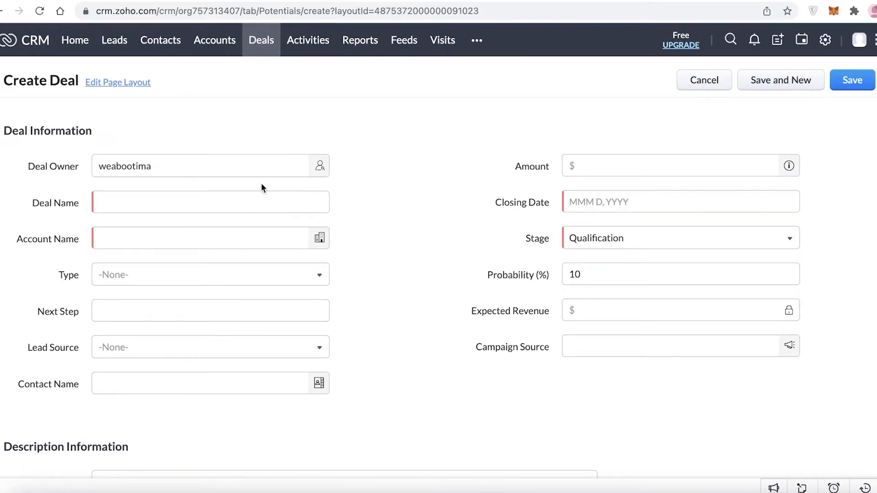
pyautogui.click(194, 196)
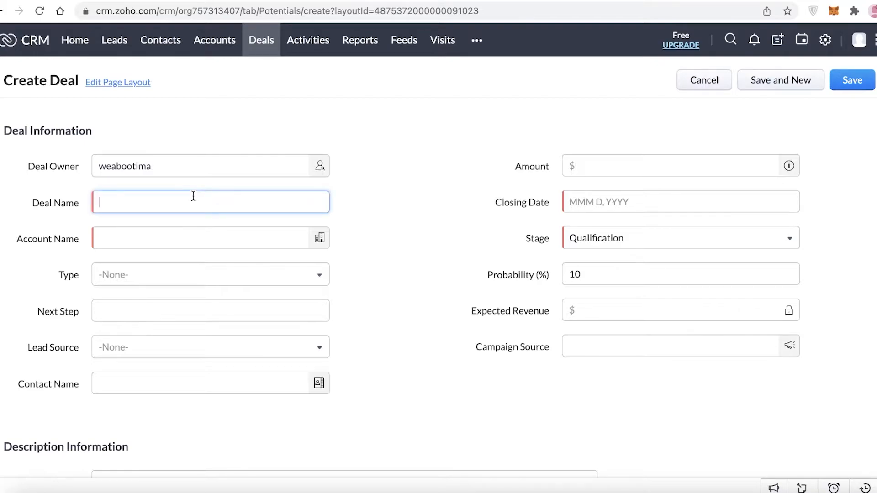
pyautogui.write('Cinema Invesment')
# - Associate the new deal with the existing Chapman (Sample) account
pyautogui.click(175, 237)
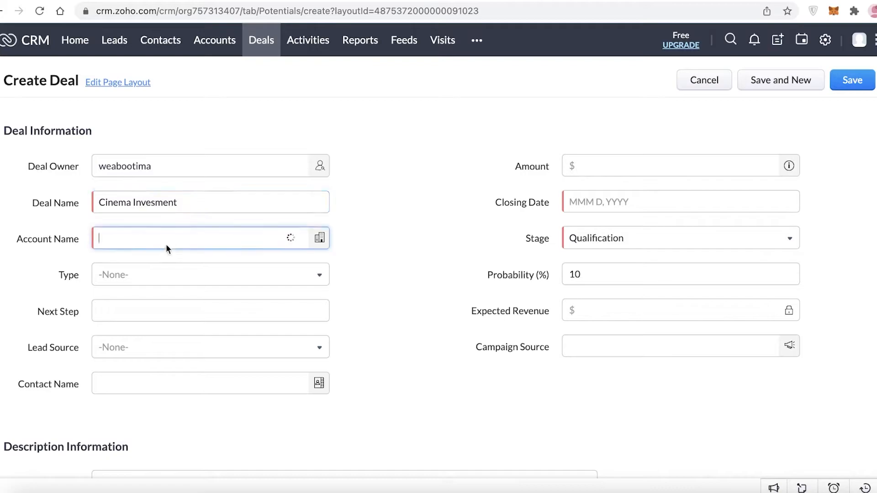
pyautogui.scroll(-4, 190, 338)
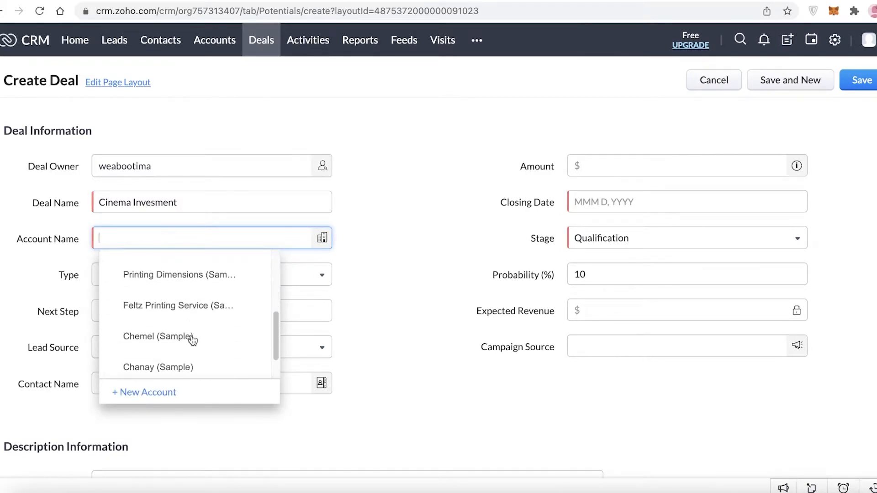
pyautogui.scroll(1, 188, 289)
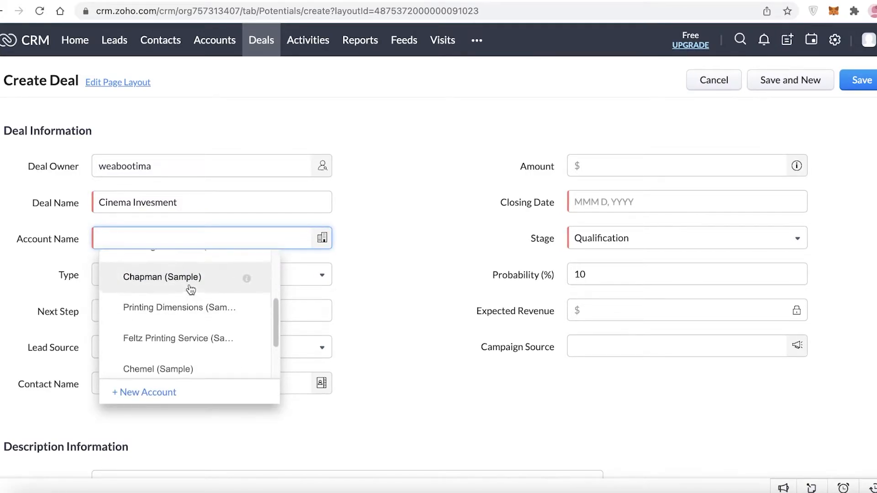
pyautogui.click(196, 240)
pyautogui.click(195, 240)
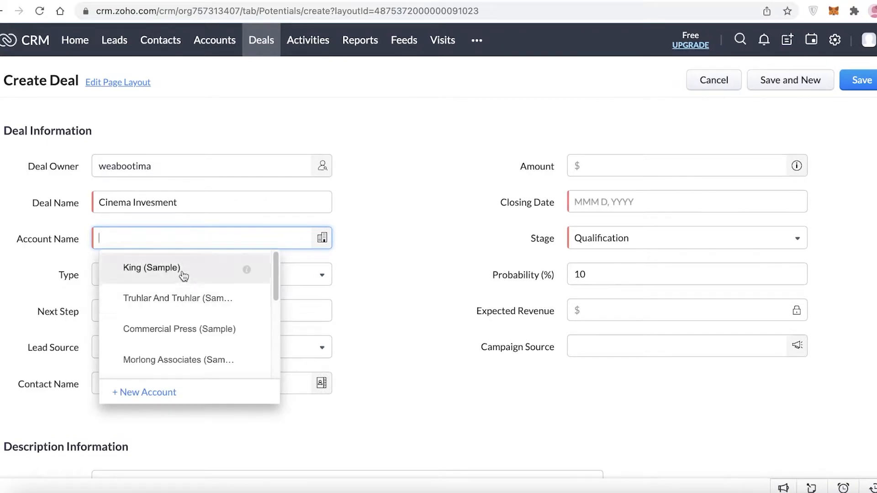
pyautogui.scroll(-1, 168, 347)
pyautogui.click(163, 357)
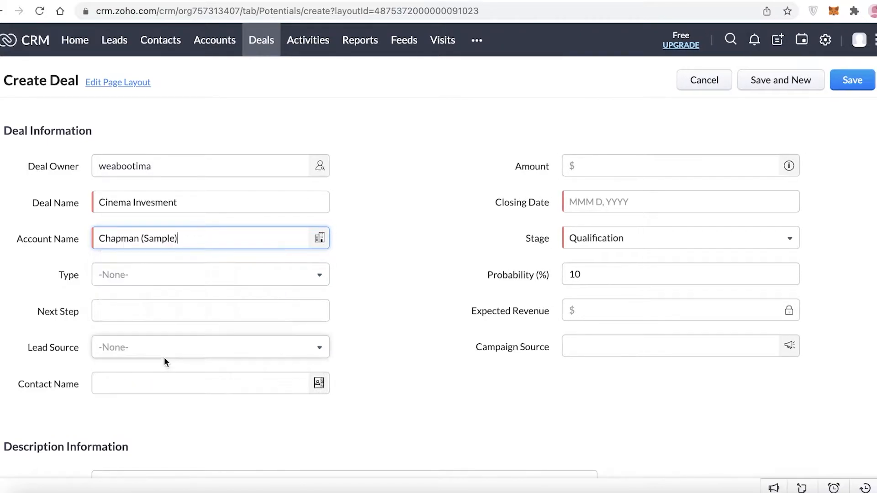
# - Set the deal type to Existing Business and enter "Negociations" as the next step
pyautogui.click(172, 275)
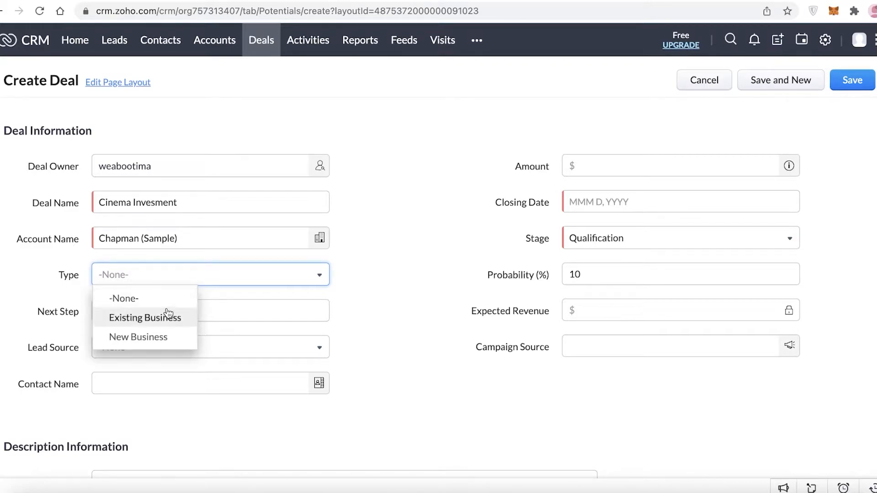
pyautogui.click(167, 313)
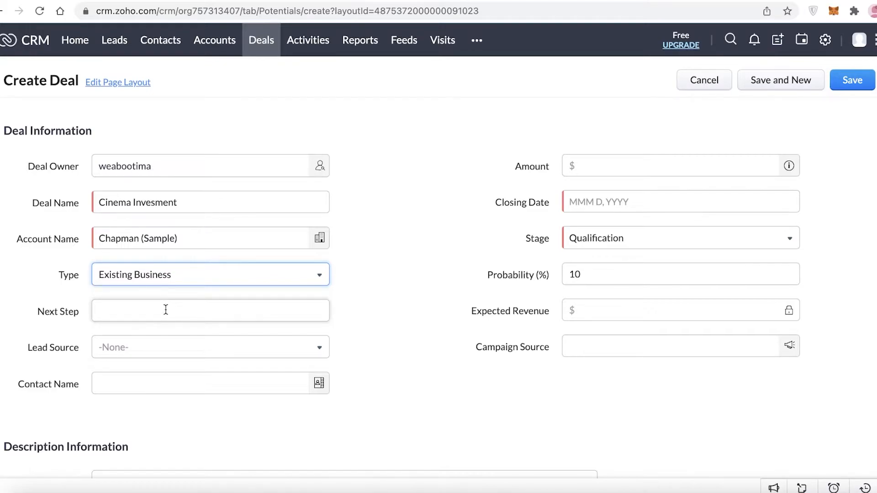
pyautogui.click(166, 310)
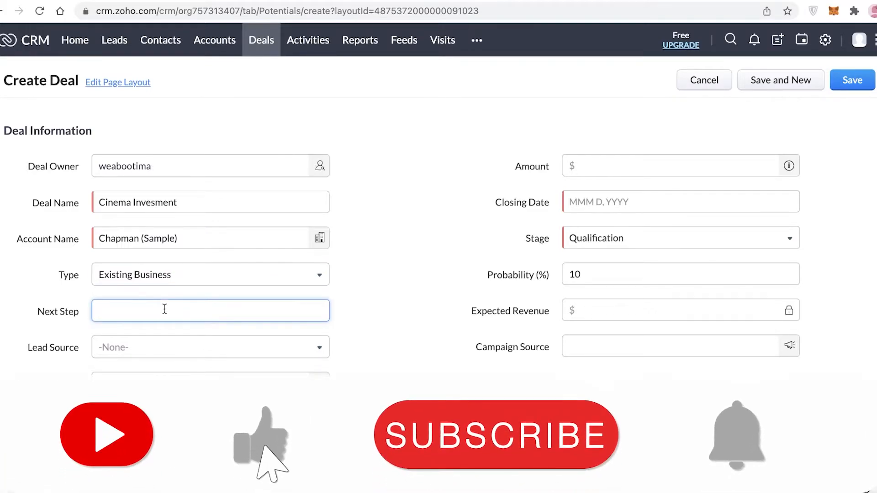
pyautogui.write('W')
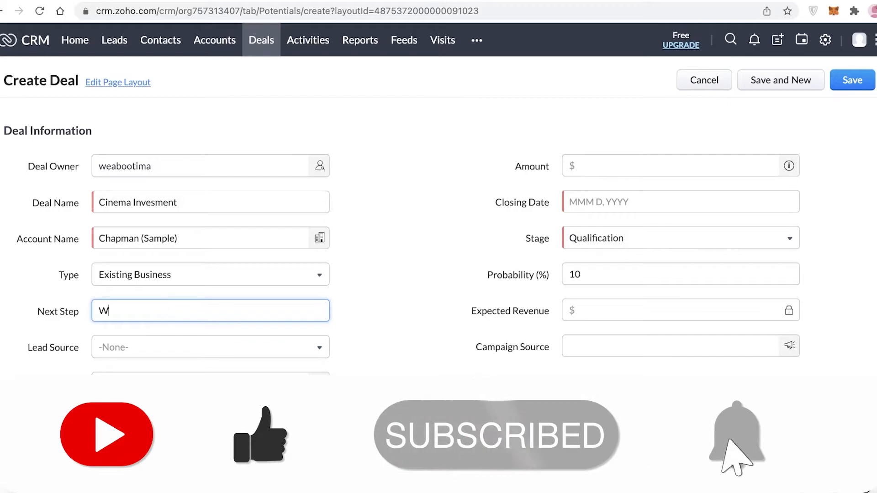
pyautogui.press('BackSpace')
pyautogui.write('Negotia')
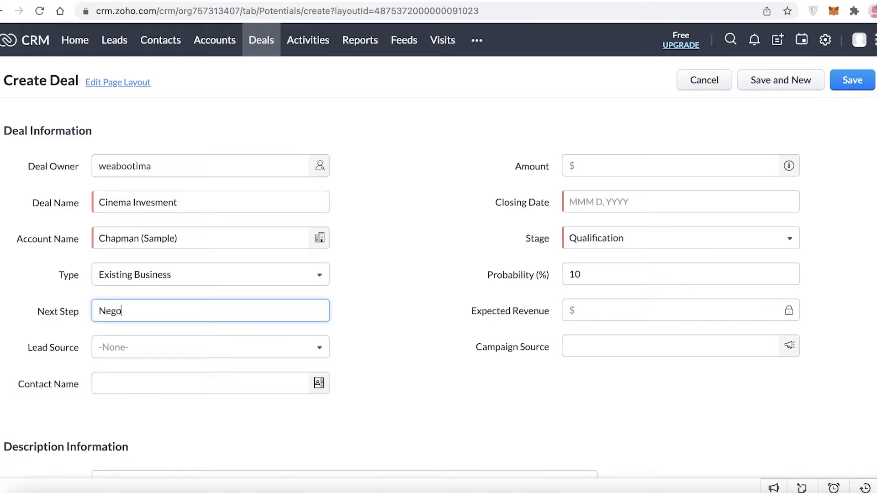
# - Examine the available lead source options for the deal, keeping the source at None
pyautogui.click(202, 341)
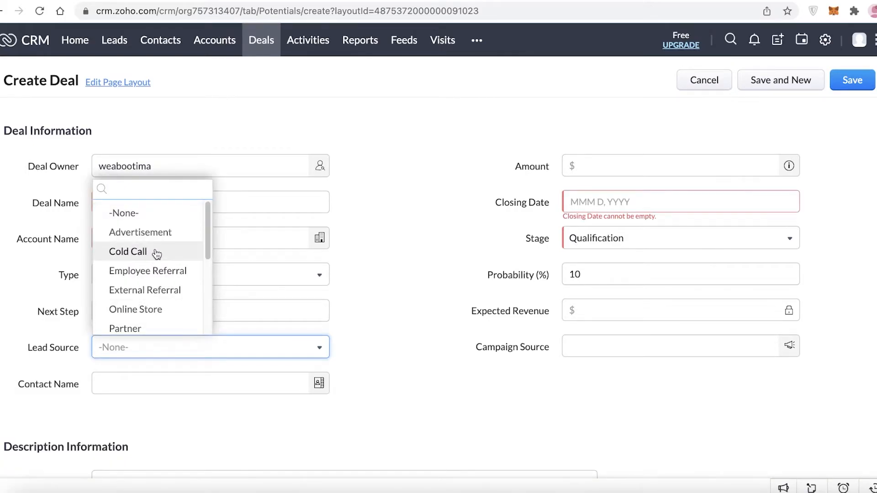
pyautogui.click(151, 214)
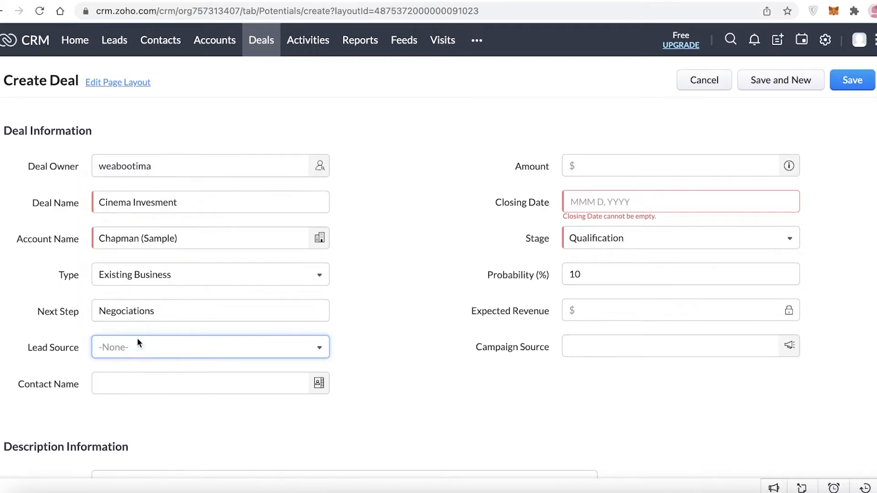
pyautogui.click(147, 341)
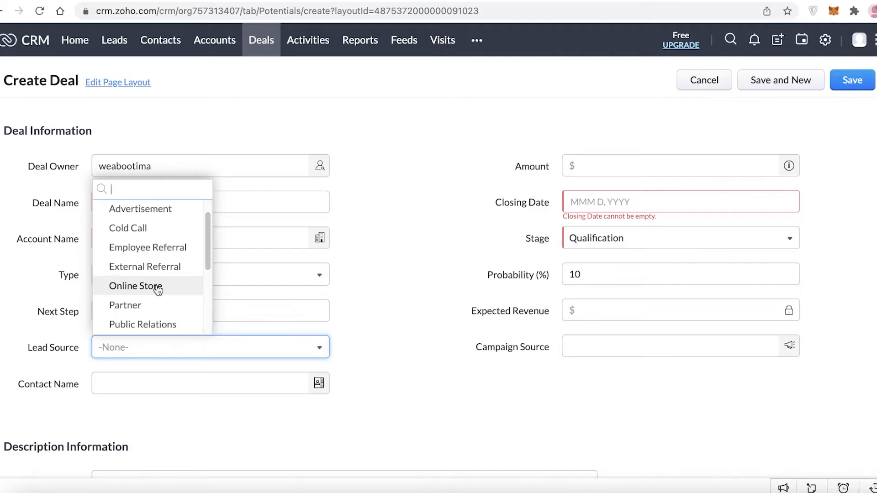
# - Look up the sample contact by first name and fill in the deal's contact name with the matching contact
pyautogui.click(206, 389)
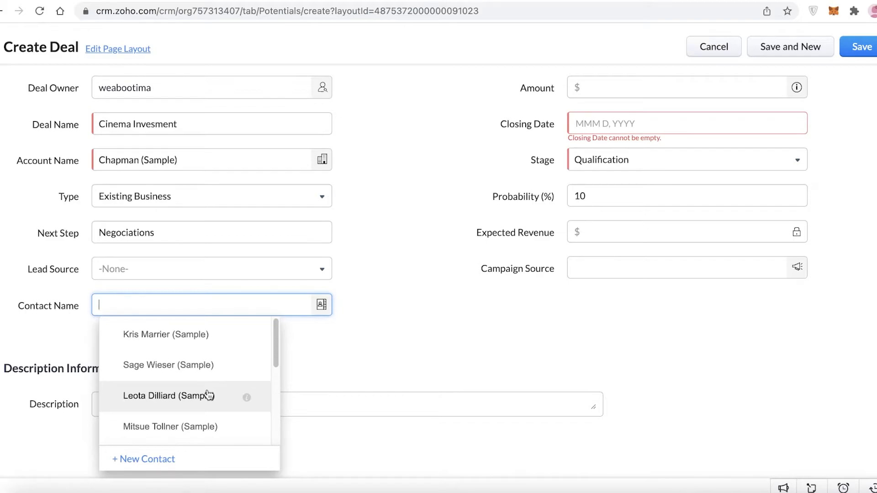
pyautogui.write('S')
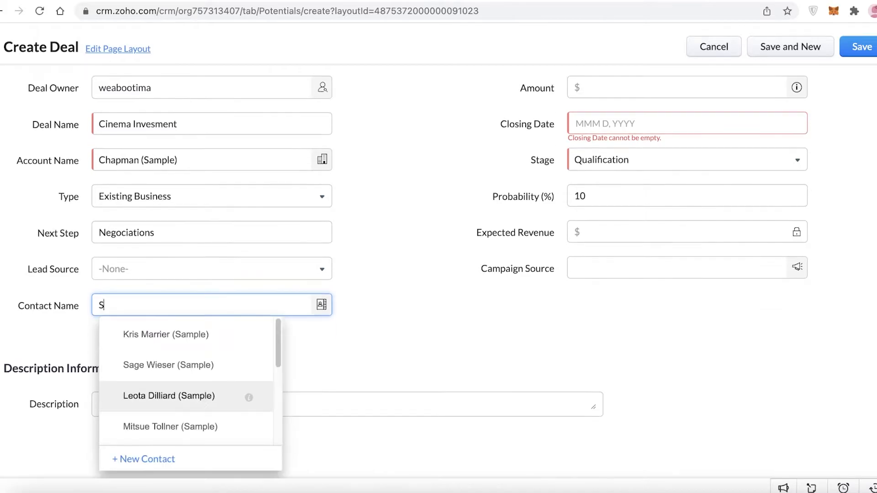
pyautogui.write('imon')
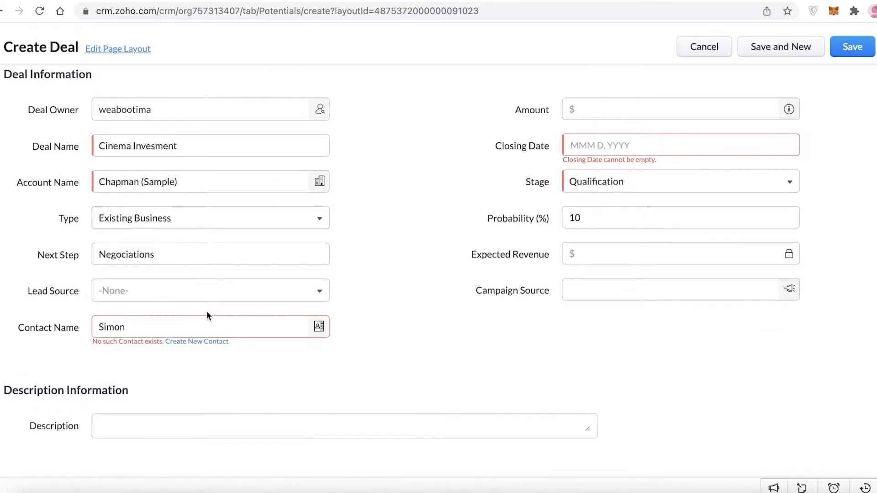
pyautogui.click(209, 342)
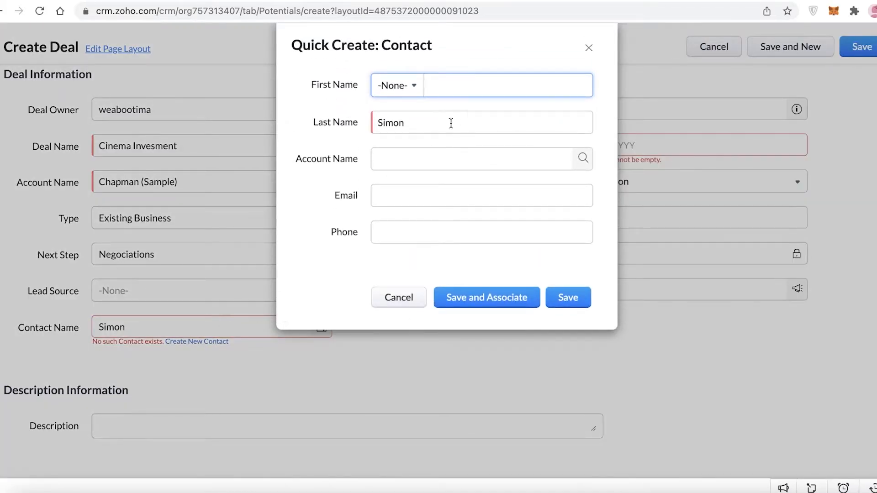
pyautogui.click(470, 300)
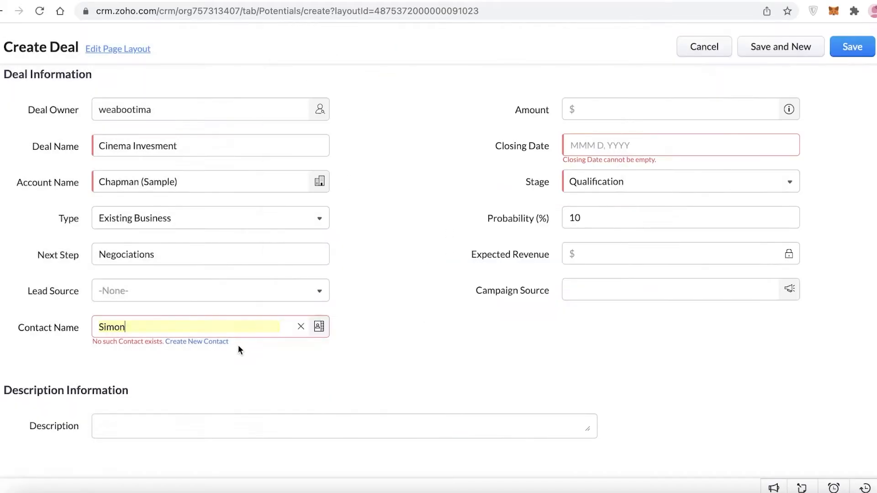
pyautogui.click(192, 417)
# - Set the deal's amount to $90000 and its closing date to Mar 31, 2022
pyautogui.scroll(2, 494, 222)
pyautogui.click(608, 168)
pyautogui.write('90000')
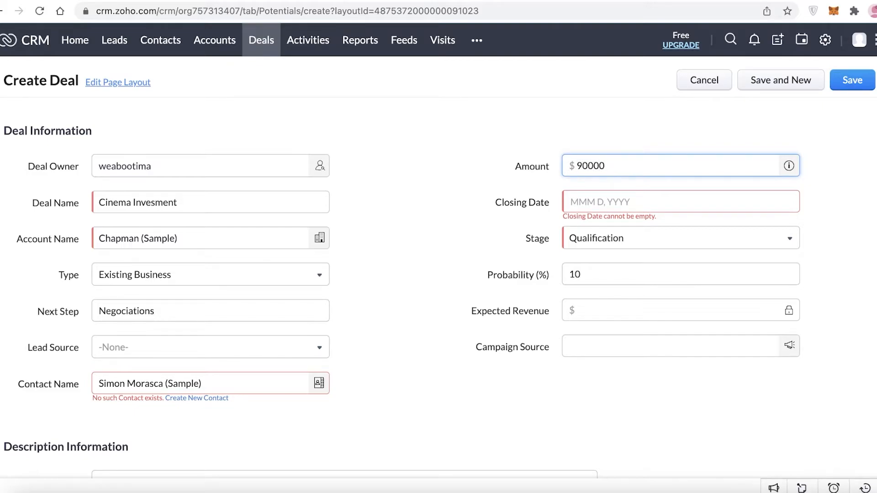
pyautogui.click(686, 198)
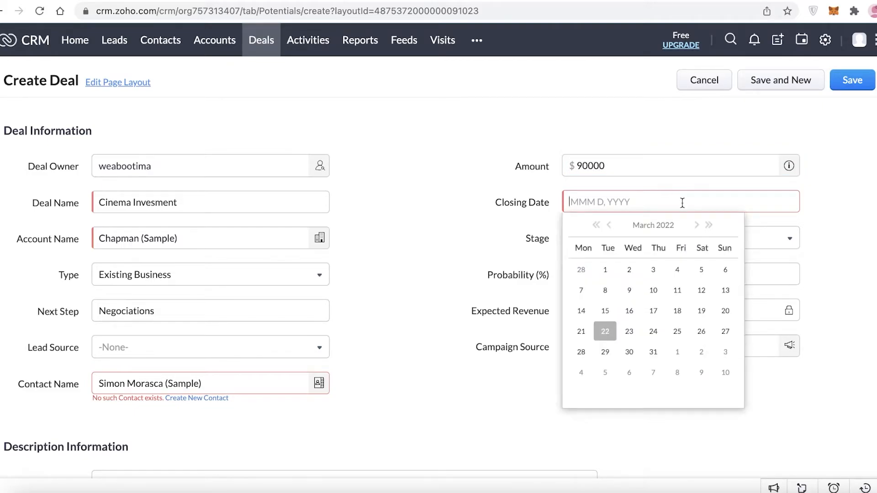
pyautogui.click(653, 353)
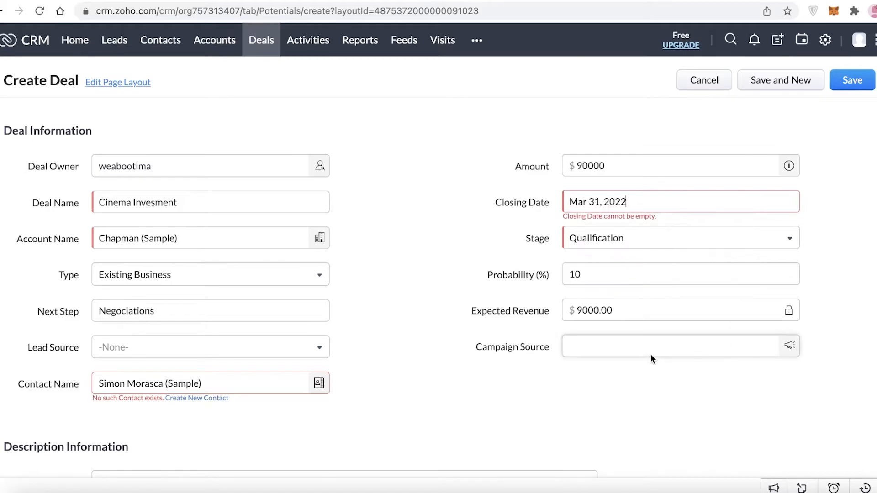
# - Change the deal's closing date to Mar 24, 2022
pyautogui.click(631, 203)
pyautogui.click(486, 242)
pyautogui.click(611, 240)
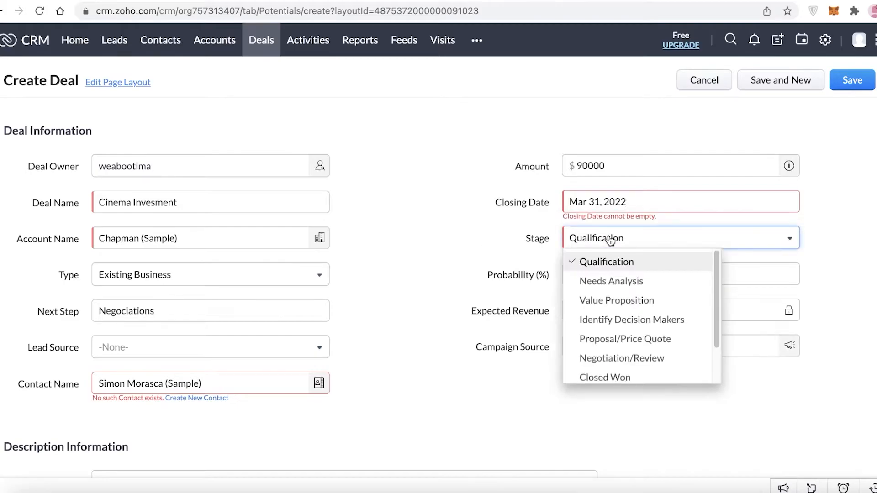
pyautogui.click(660, 201)
pyautogui.click(595, 204)
# - Set the deal's stage to Negotiation/Review and its probability to 95%
pyautogui.click(630, 246)
pyautogui.scroll(-2, 665, 366)
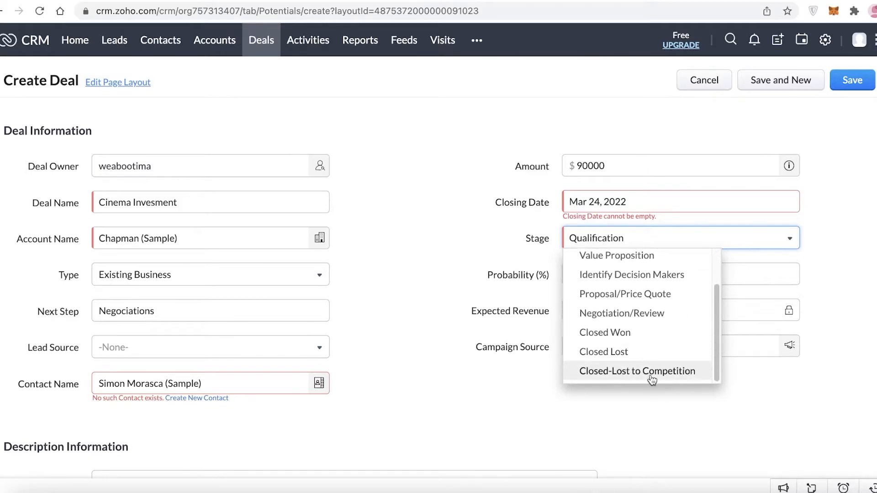
pyautogui.scroll(2, 635, 292)
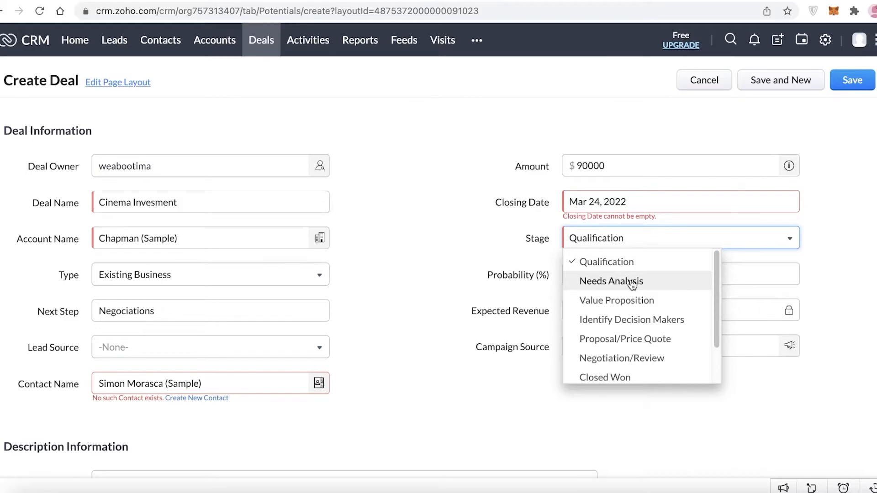
pyautogui.click(624, 358)
pyautogui.click(580, 274)
pyautogui.press('BackSpace')
pyautogui.press('BackSpace')
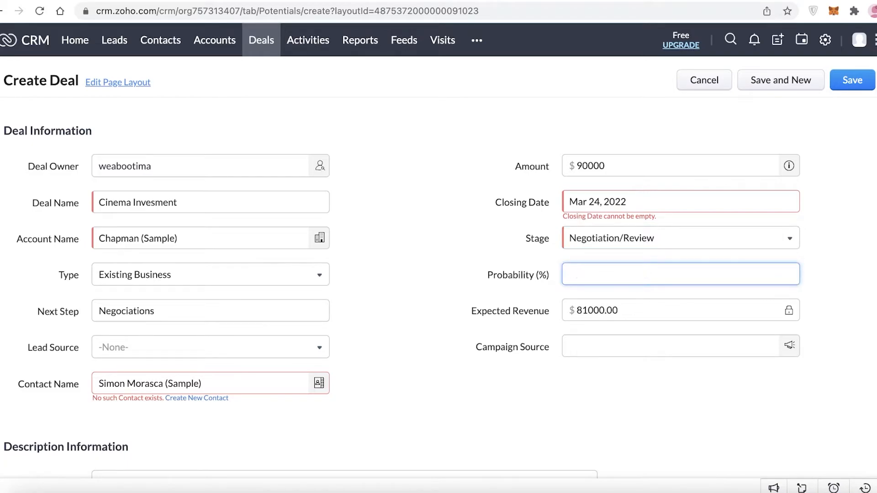
pyautogui.write('95')
pyautogui.click(475, 300)
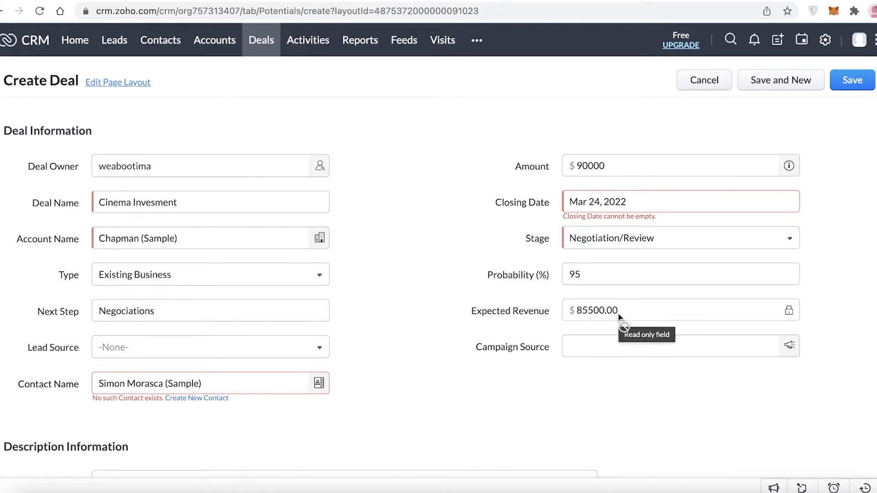
# - Leave the campaign source empty, save the deal, and review its overview page
pyautogui.click(565, 348)
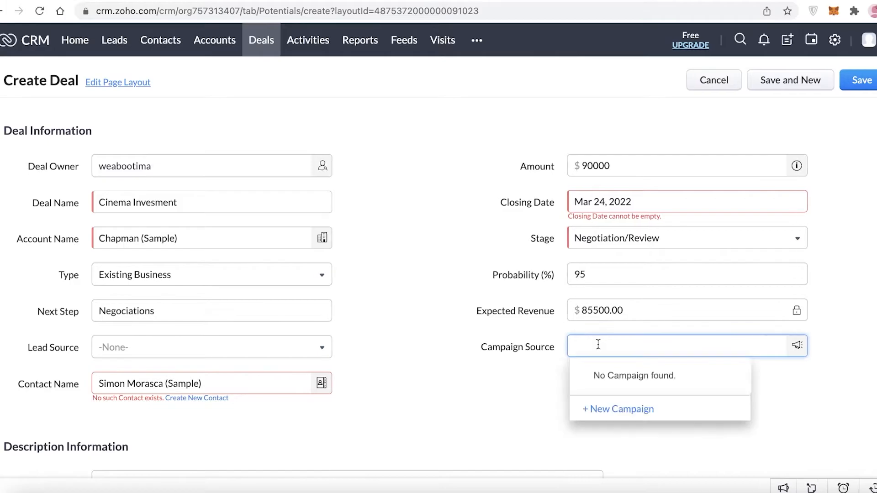
pyautogui.click(849, 165)
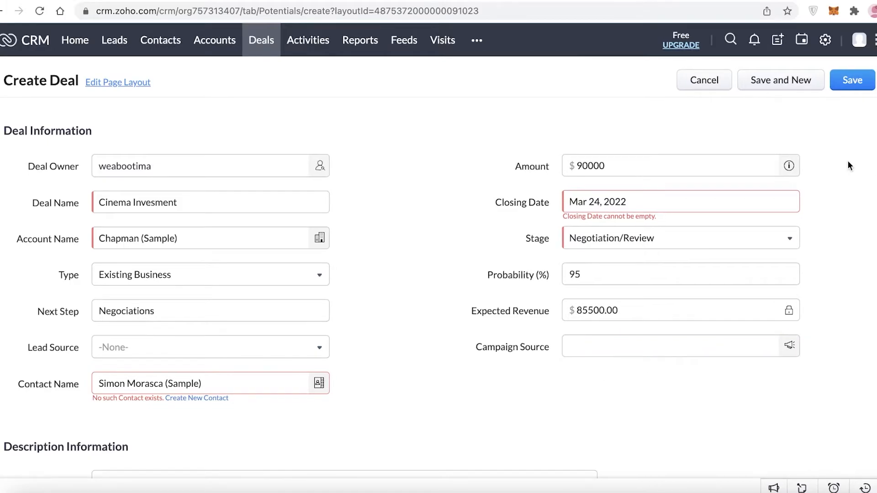
pyautogui.click(858, 81)
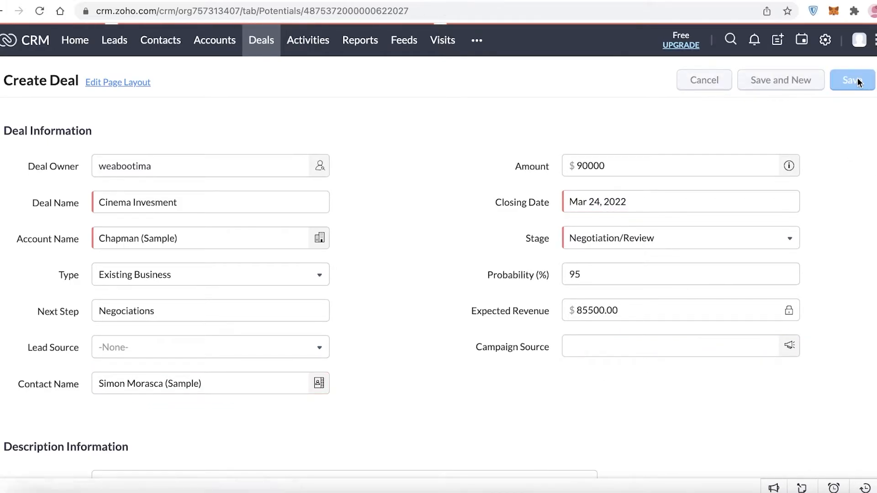
pyautogui.scroll(-3, 329, 293)
pyautogui.scroll(3, 302, 265)
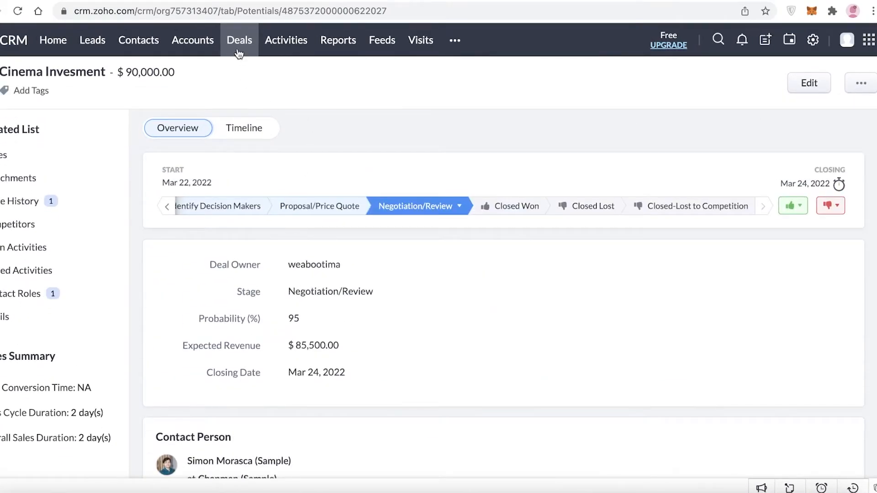
# - Open the deals board and look through its stages from Qualification to UnAccounted and back to Negotiation/Review
pyautogui.click(238, 53)
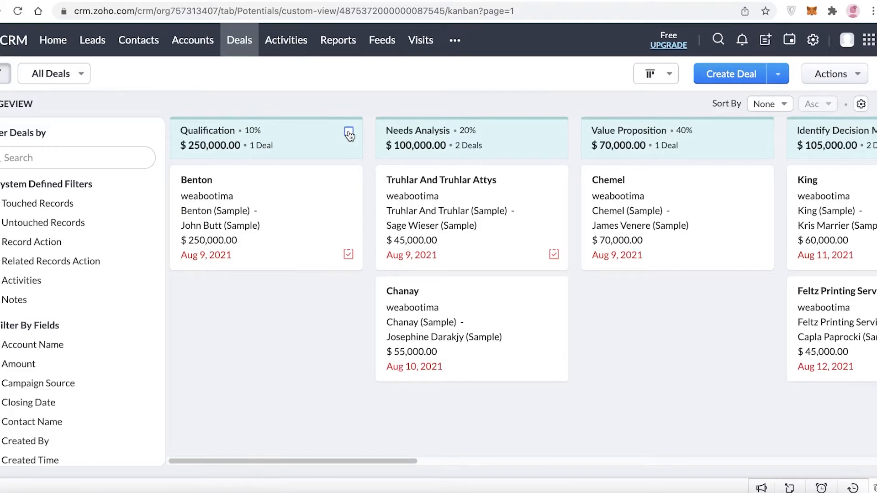
pyautogui.moveTo(353, 462); pyautogui.dragTo(826, 429)
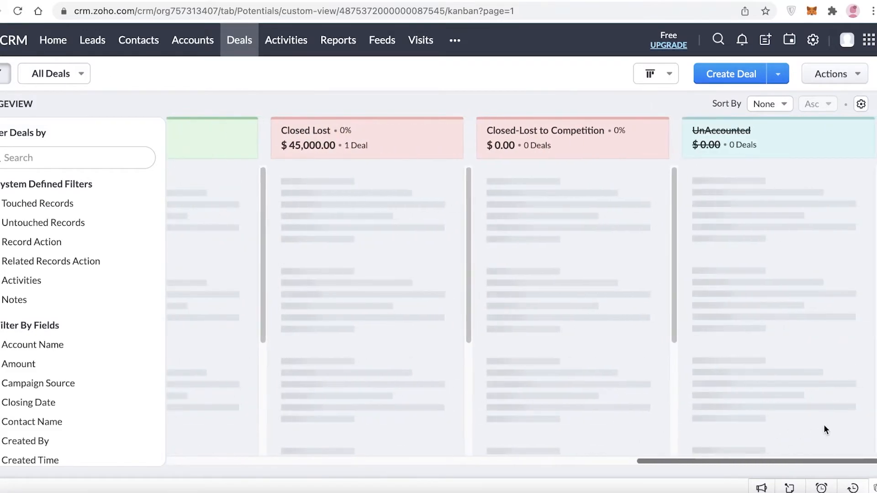
pyautogui.moveTo(700, 462); pyautogui.dragTo(446, 472)
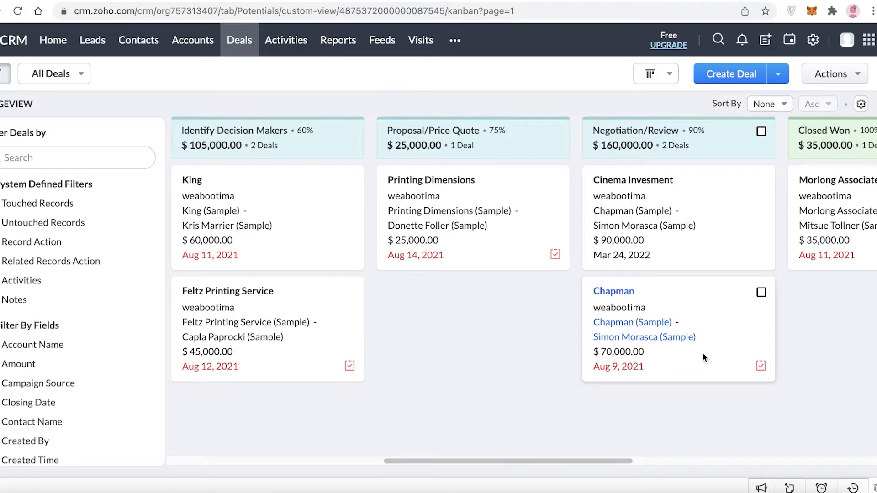
# - Try selecting and deselecting the $70,000 deal in the Negotiation/Review stage, and check its activity marker
pyautogui.moveTo(761, 371)
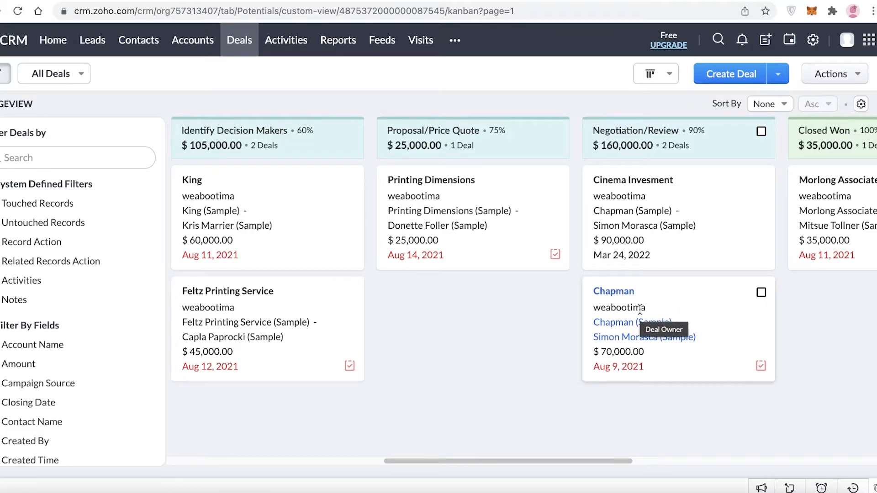
pyautogui.click(762, 293)
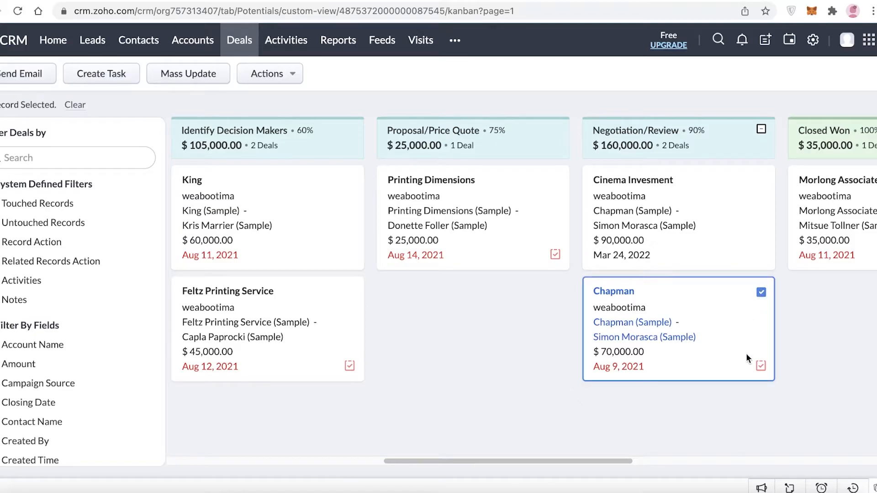
pyautogui.click(762, 292)
pyautogui.click(760, 366)
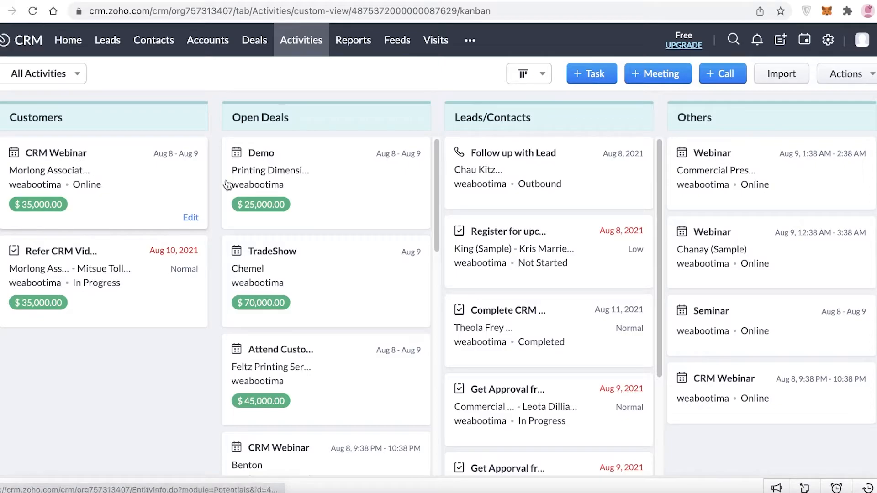
# - Examine the scheduled items in the Open Deals and Leads/Contacts columns of the activities board
pyautogui.scroll(-1, 294, 199)
pyautogui.scroll(-5, 294, 200)
pyautogui.scroll(-2, 631, 190)
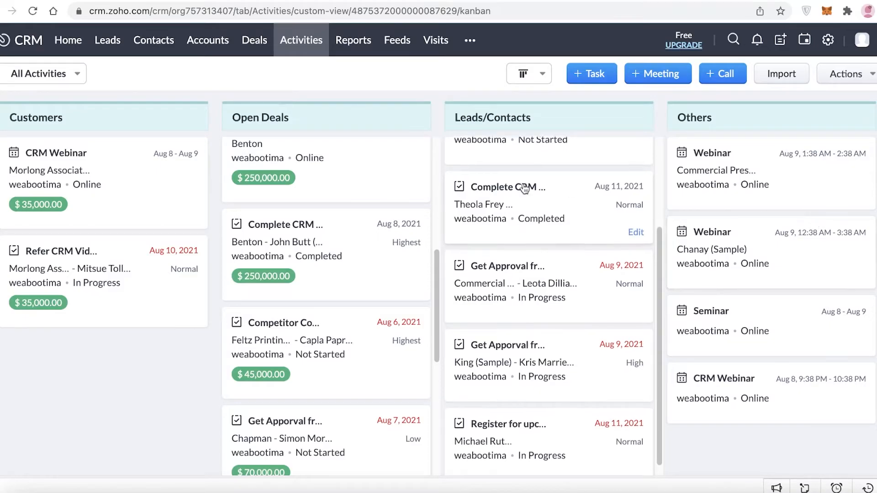
pyautogui.scroll(-1, 528, 183)
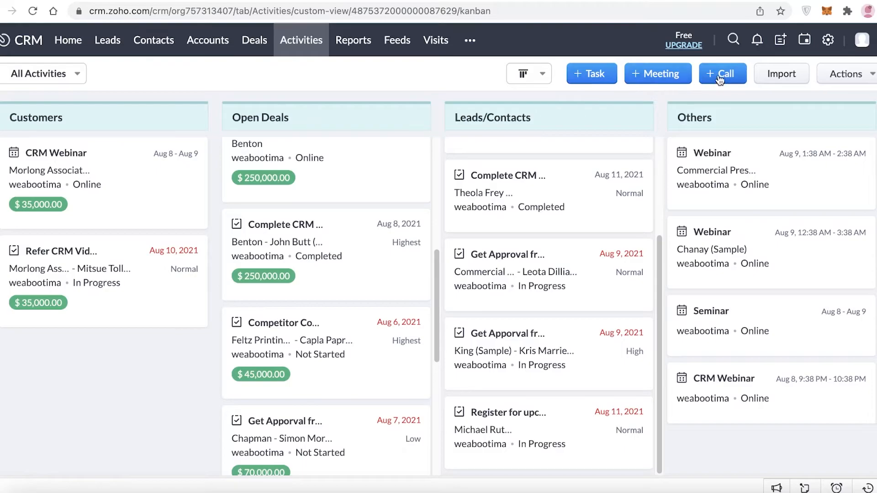
# - Start a new meeting titled UPDATES ON JUNE and leave its location empty
pyautogui.click(681, 81)
pyautogui.press('BackSpace')
pyautogui.write('UPDATES ON')
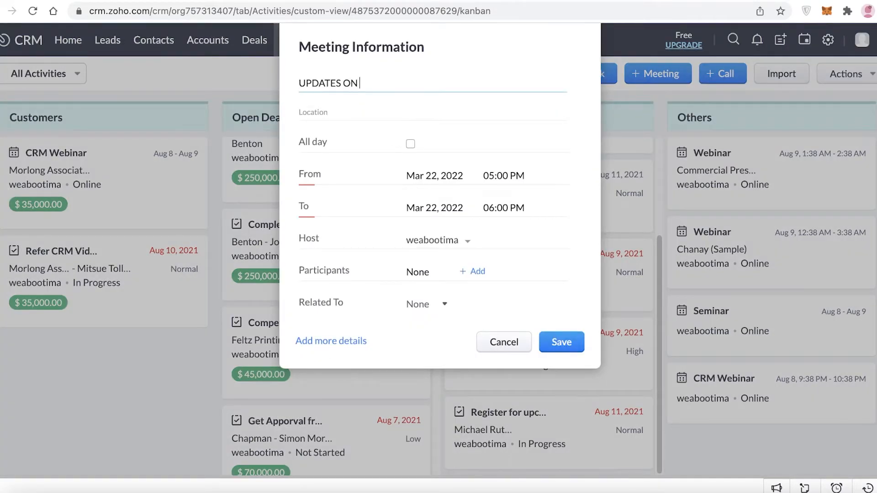
pyautogui.write(' JUNE')
pyautogui.click(331, 116)
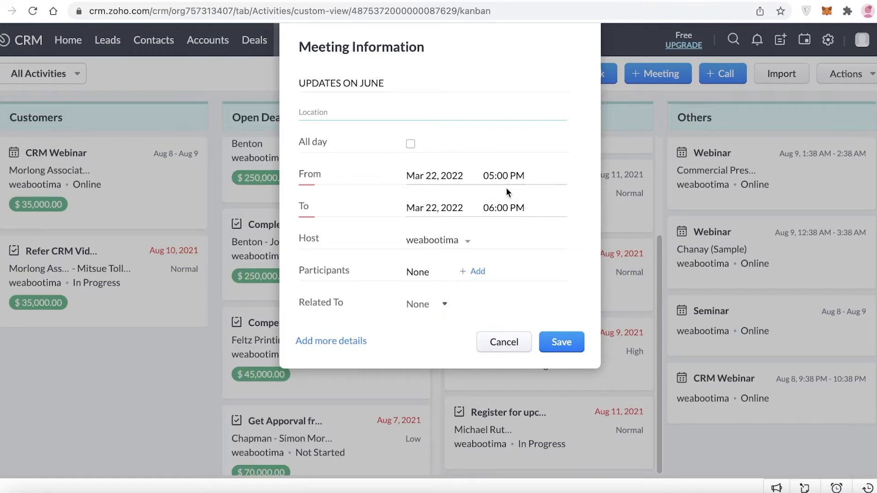
# - Check the meeting's host and Related To options, keep the defaults, save the meeting, and view it in the Others column
pyautogui.click(416, 240)
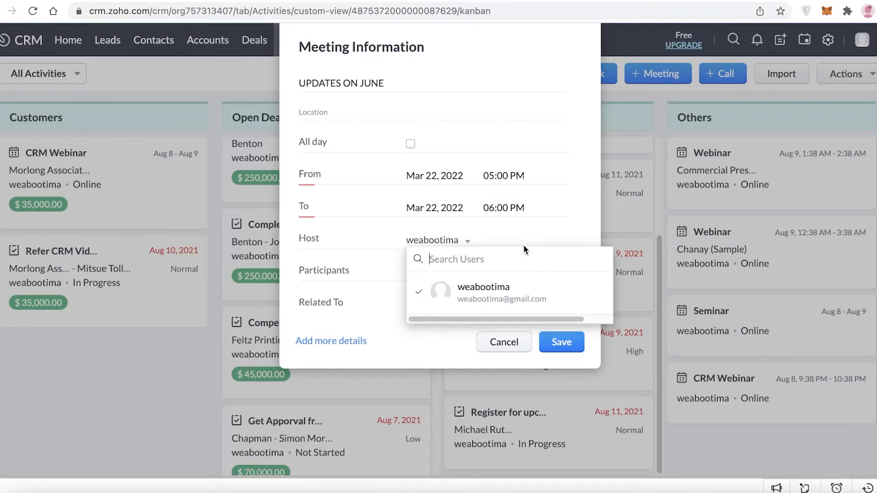
pyautogui.click(289, 283)
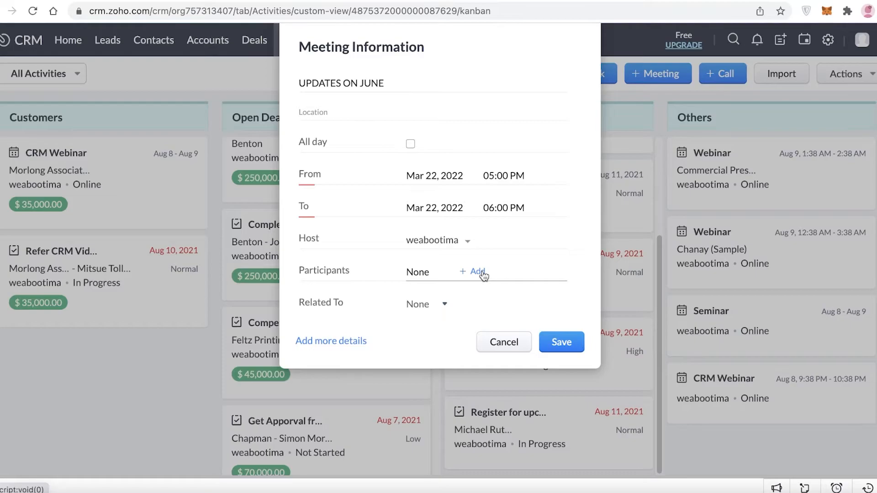
pyautogui.click(427, 305)
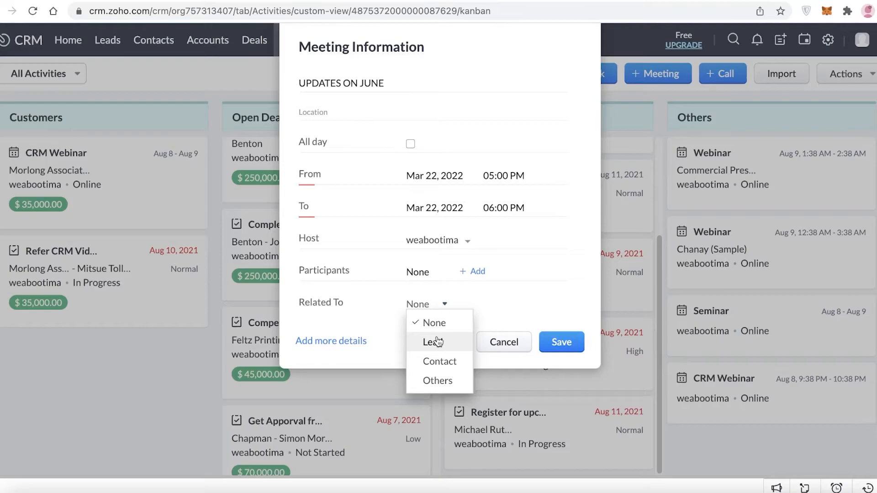
pyautogui.click(575, 343)
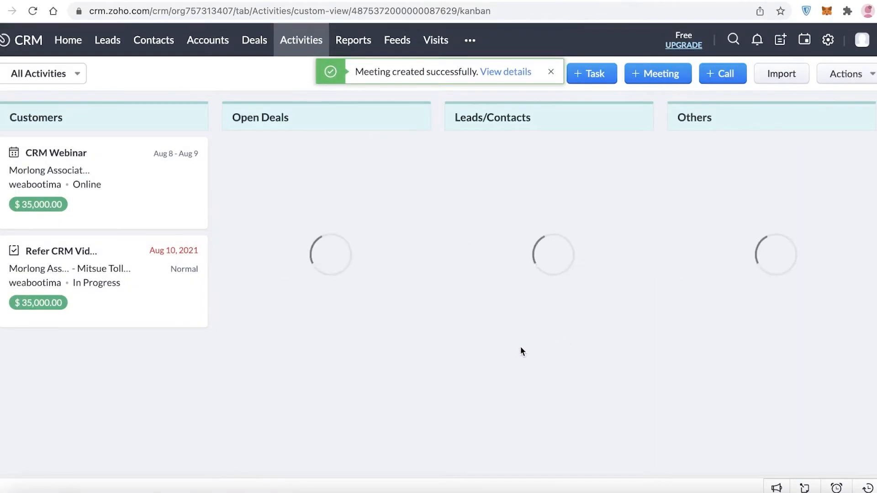
pyautogui.scroll(-1, 785, 328)
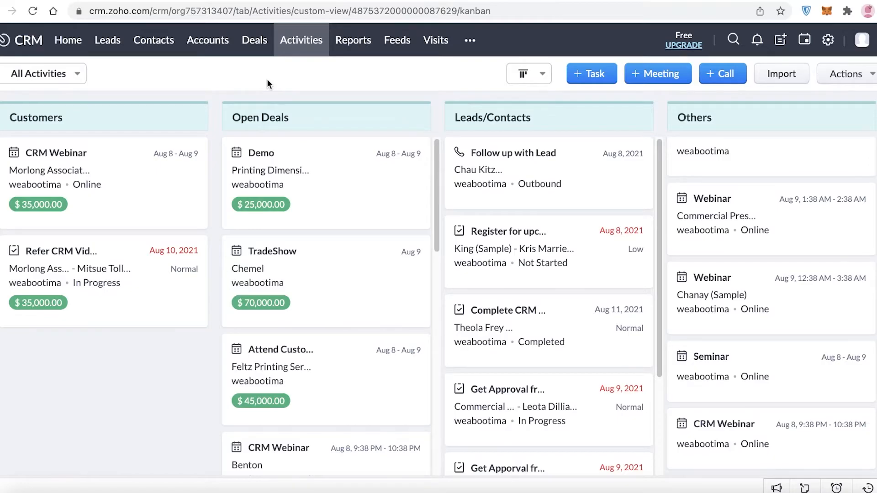
# - Open the Reports module and look through the full report list and the report folders
pyautogui.click(354, 45)
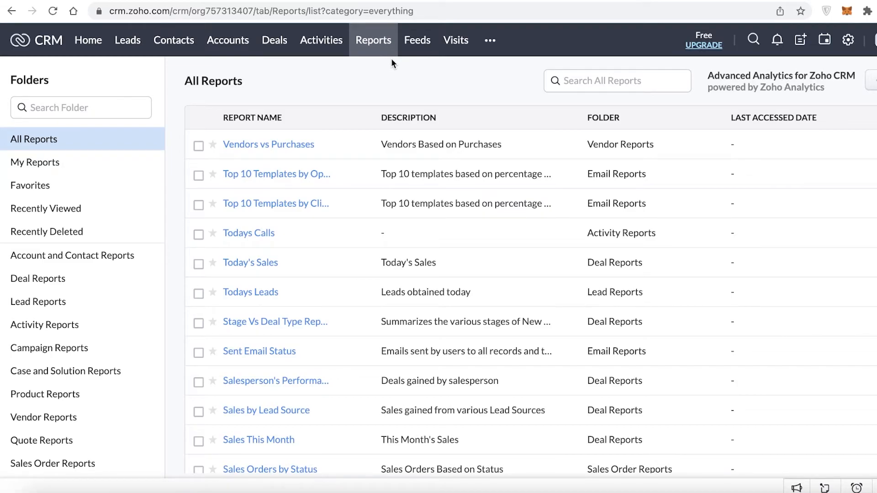
pyautogui.scroll(-10, 435, 110)
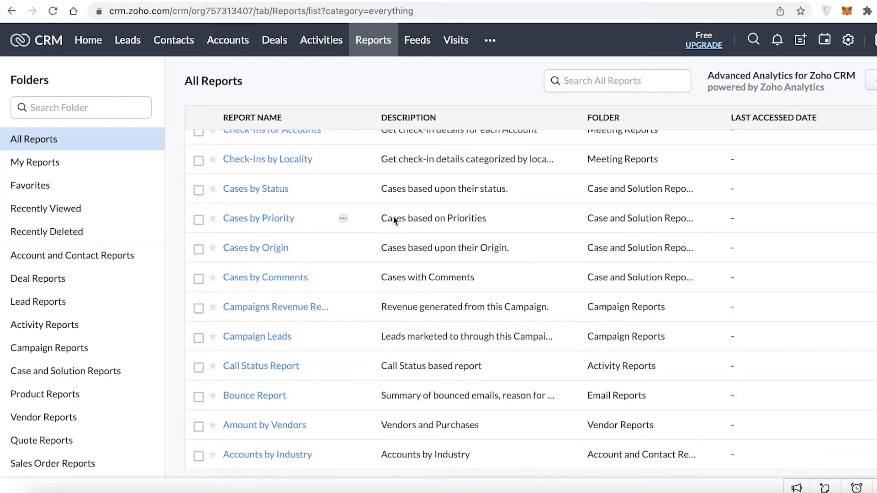
pyautogui.scroll(10, 392, 216)
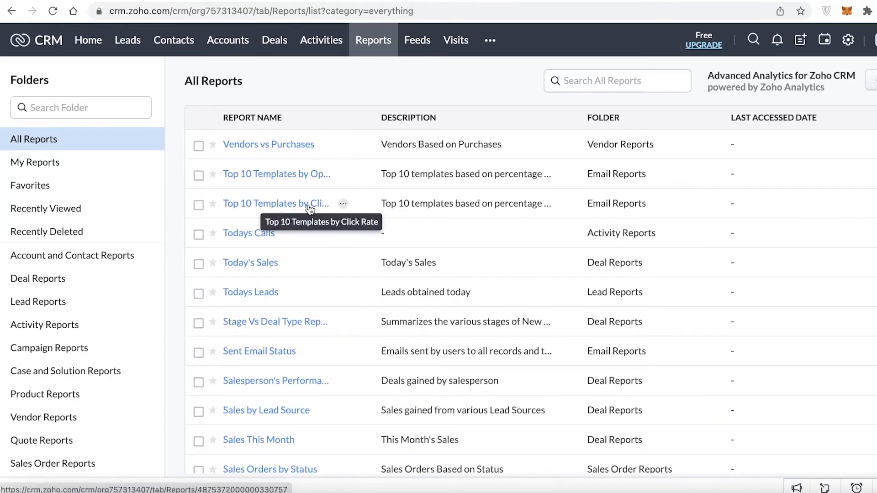
pyautogui.scroll(-3, 50, 274)
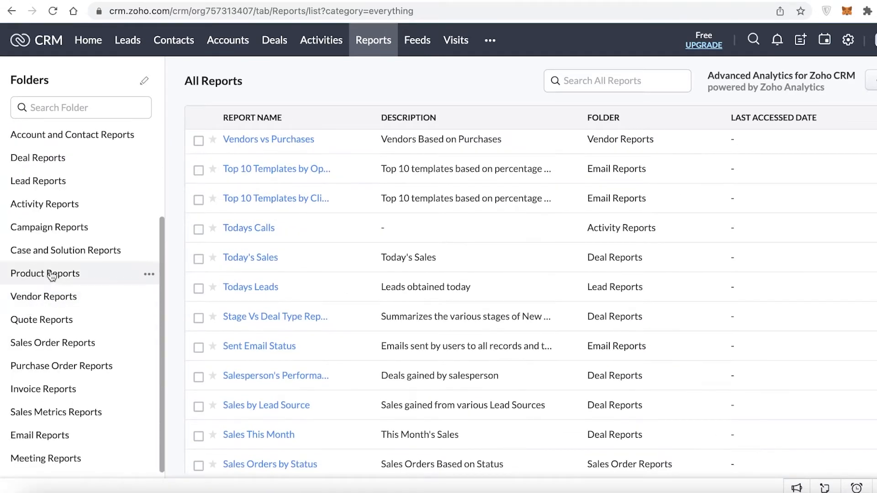
pyautogui.scroll(3, 50, 237)
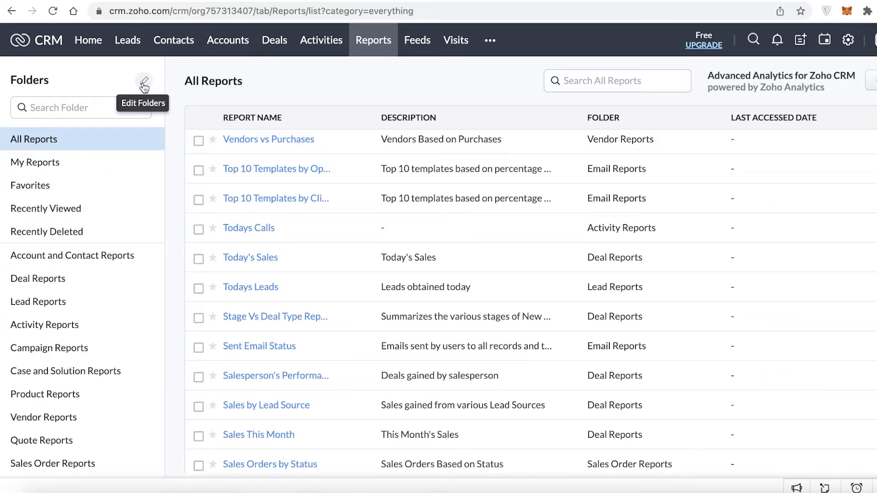
# - View the Feeds module with its post box and recent entries, and the visitor tracking page in Visits
pyautogui.click(432, 46)
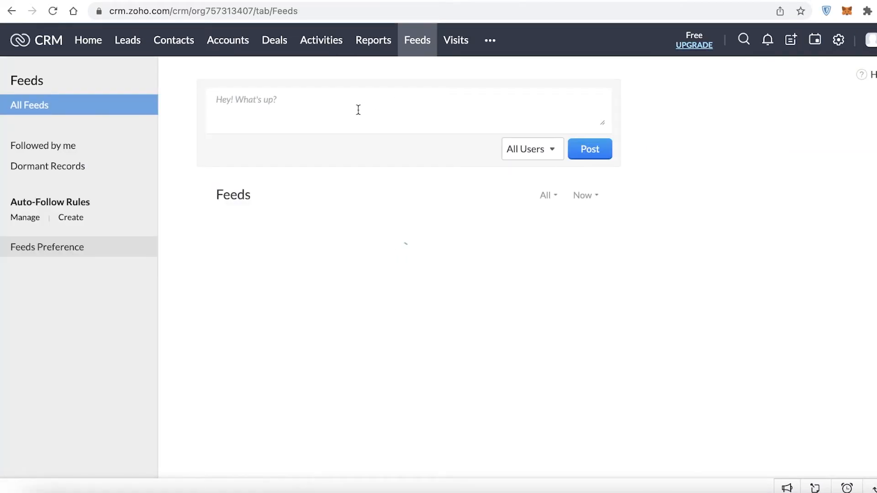
pyautogui.click(358, 110)
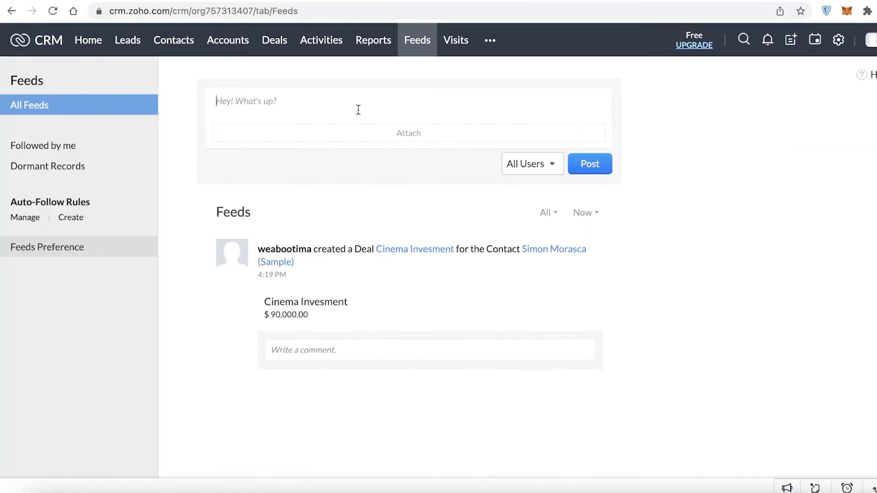
pyautogui.write('C')
pyautogui.press('BackSpace')
pyautogui.click(451, 50)
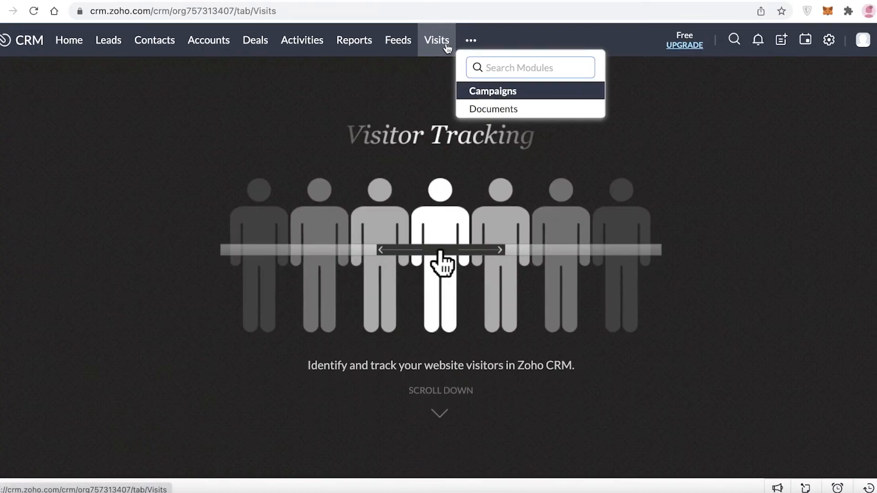
# - Create a new campaign named BURGER MENU REVIVAL with the start date Mar 23, 2022
pyautogui.click(485, 92)
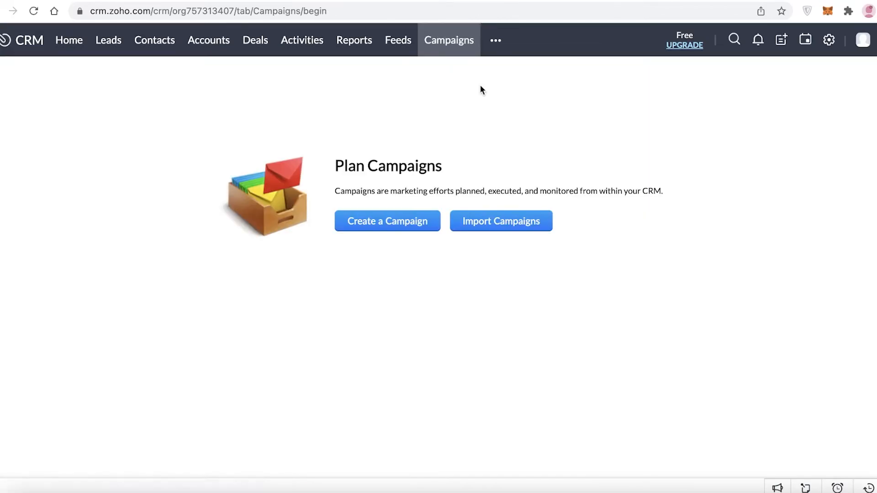
pyautogui.click(371, 229)
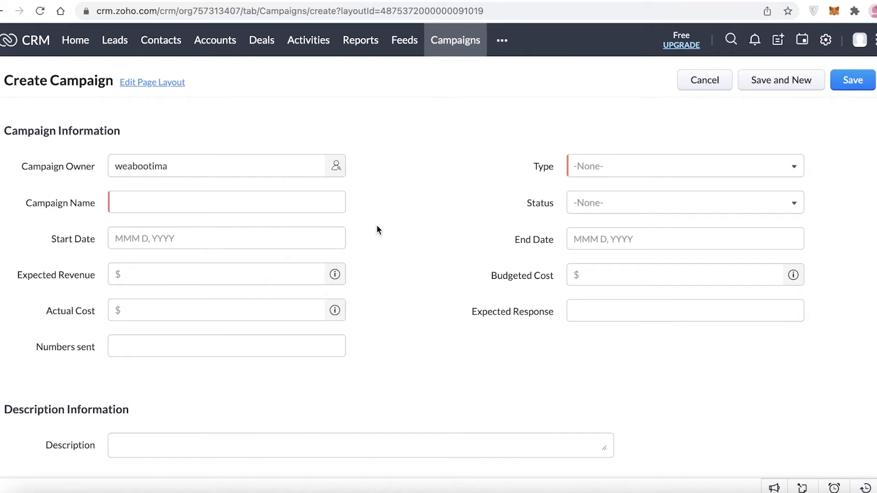
pyautogui.click(274, 201)
pyautogui.write('BURGER MENU REVIVAL')
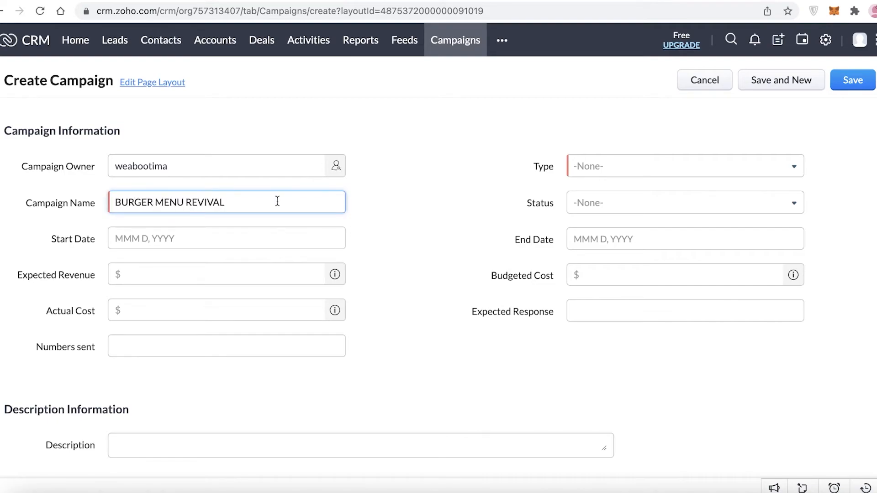
pyautogui.click(226, 236)
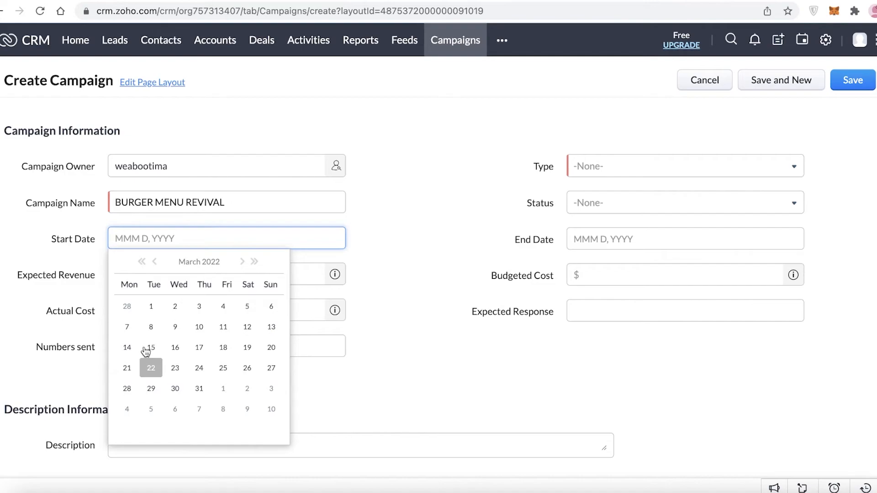
pyautogui.click(175, 368)
# - Set the campaign's expected revenue to $600 and its actual cost to $300
pyautogui.click(155, 275)
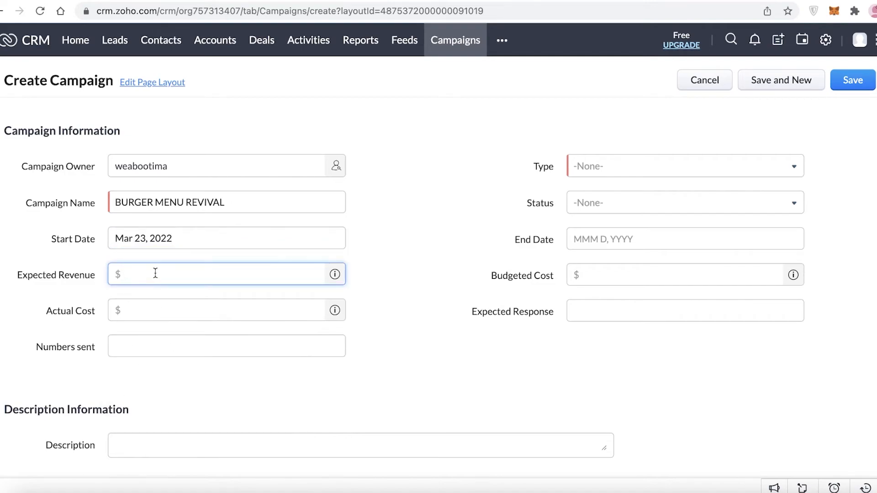
pyautogui.write('90000')
pyautogui.press('BackSpace')
pyautogui.press('BackSpace')
pyautogui.press('BackSpace')
pyautogui.press('BackSpace')
pyautogui.press('BackSpace')
pyautogui.write('600')
pyautogui.click(151, 306)
pyautogui.write('300')
# - Set the campaign's type to Telemarketing and its status to Active
pyautogui.click(675, 153)
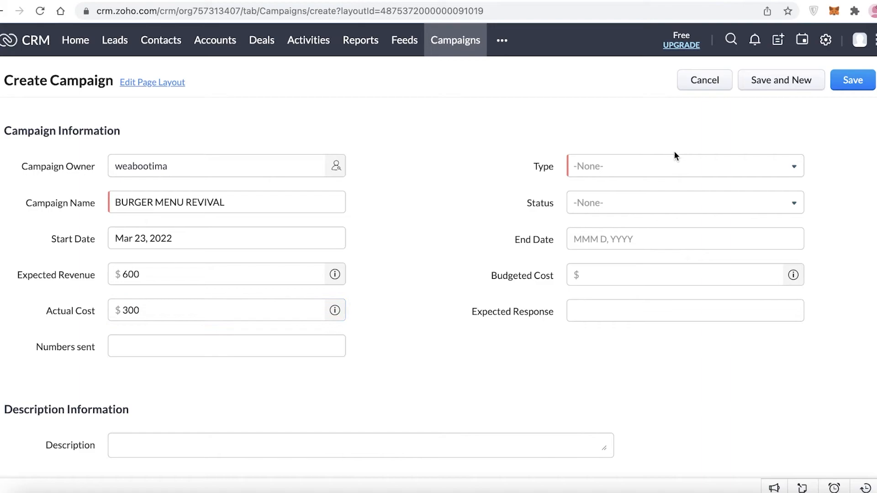
pyautogui.click(672, 161)
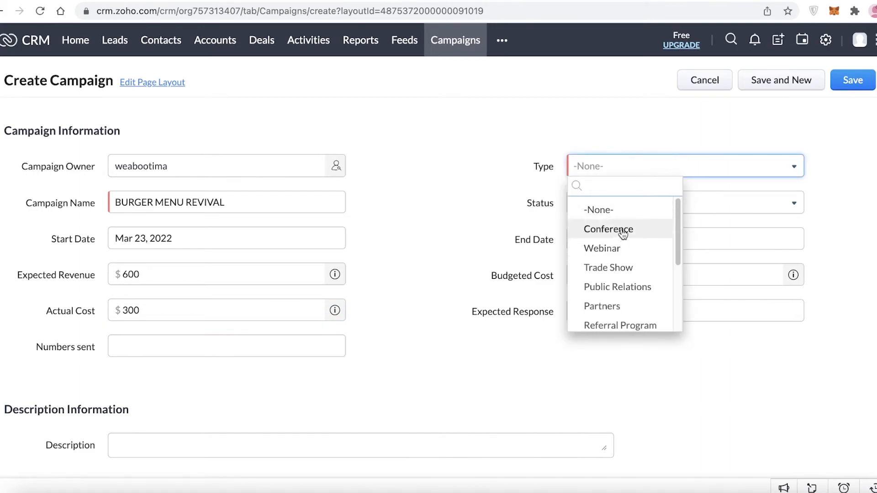
pyautogui.scroll(-3, 626, 255)
pyautogui.click(642, 300)
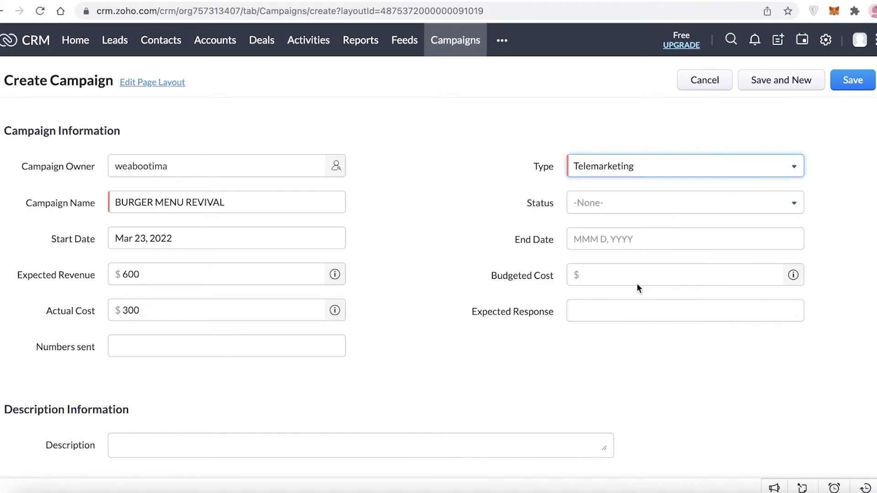
pyautogui.click(628, 205)
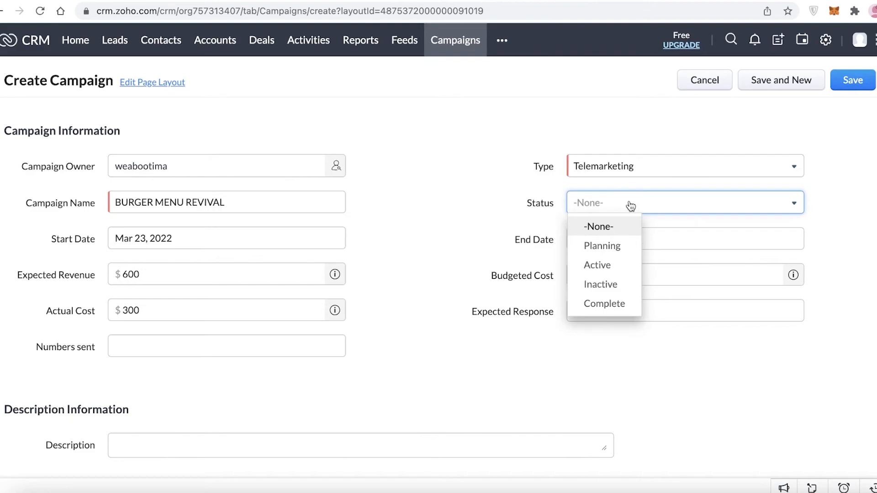
pyautogui.click(617, 273)
# - Set the campaign's end date to Mar 31, 2022 and its budgeted cost to $400
pyautogui.click(610, 243)
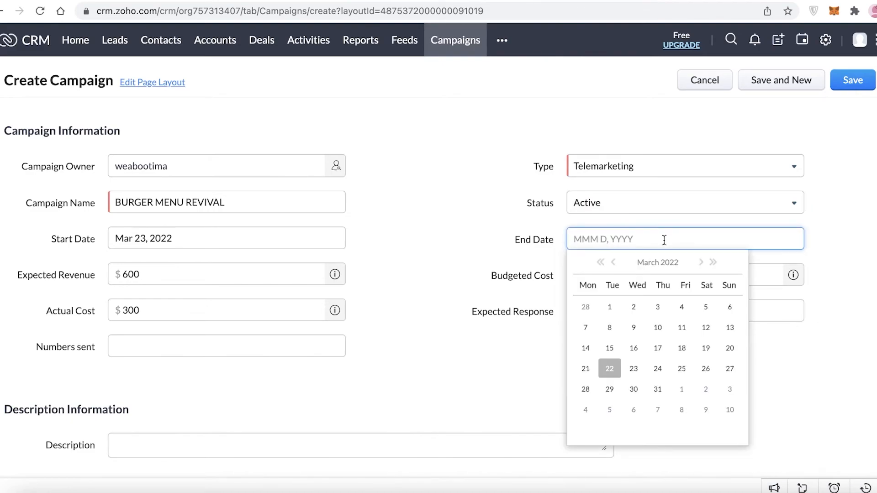
pyautogui.click(656, 389)
pyautogui.click(617, 275)
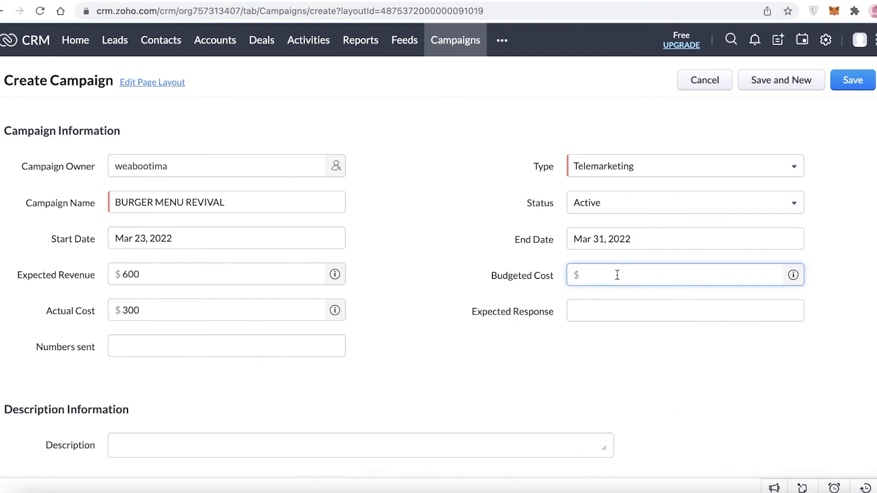
pyautogui.write('8')
pyautogui.press('BackSpace')
pyautogui.write('400')
# - Enter POSITIVE as the campaign's expected response and save the campaign
pyautogui.click(596, 314)
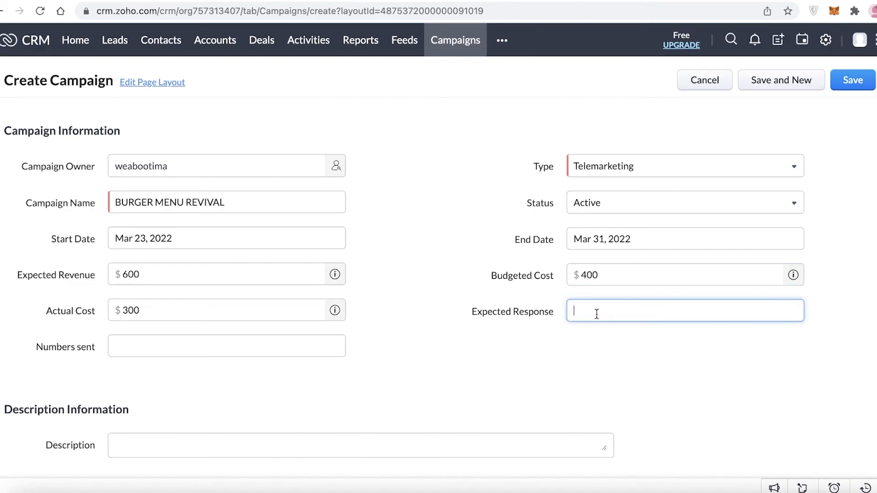
pyautogui.write('POSITIVE')
pyautogui.click(531, 271)
pyautogui.scroll(-1, 280, 310)
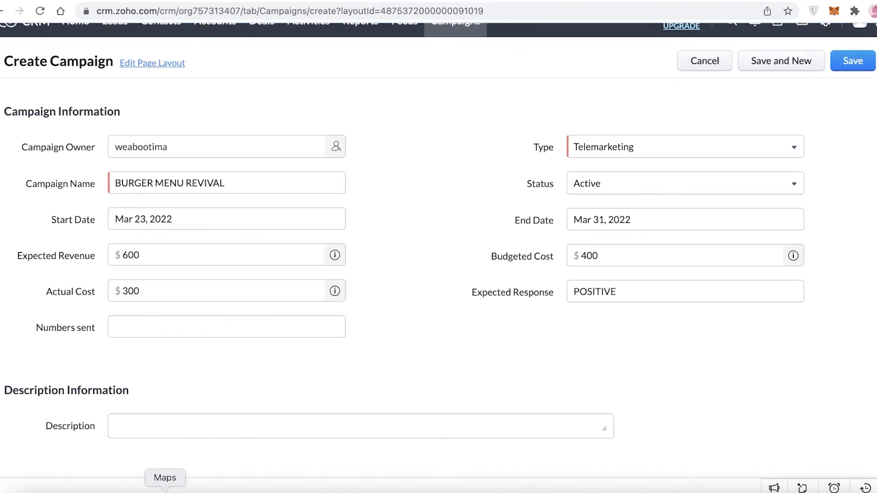
pyautogui.scroll(1, 316, 402)
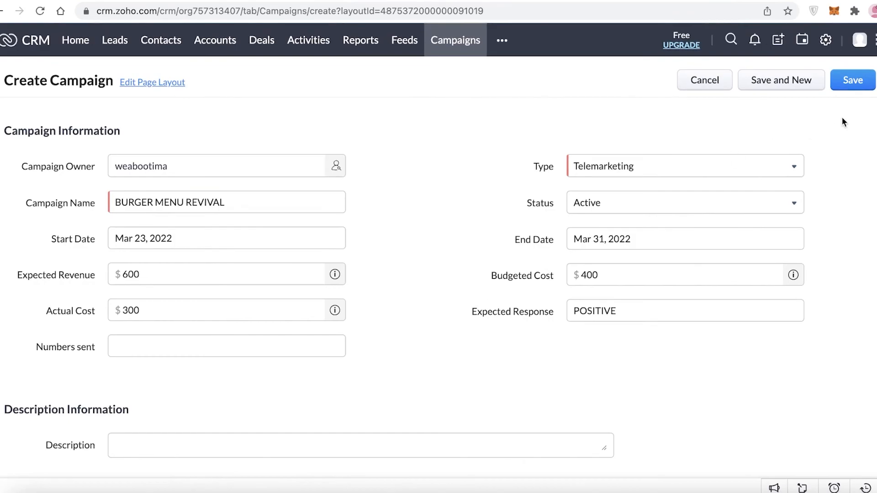
pyautogui.click(851, 90)
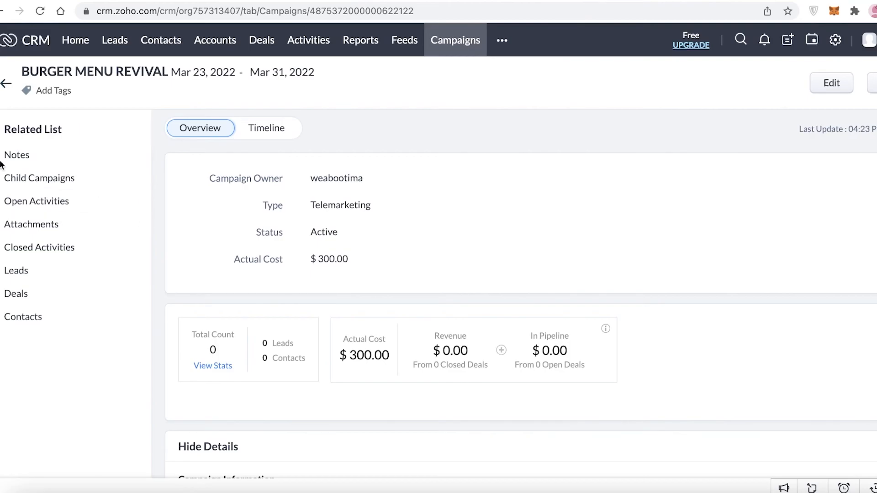
# - View the Child Campaigns and Open Activities sections of the BURGER MENU REVIVAL campaign
pyautogui.click(34, 164)
pyautogui.click(33, 163)
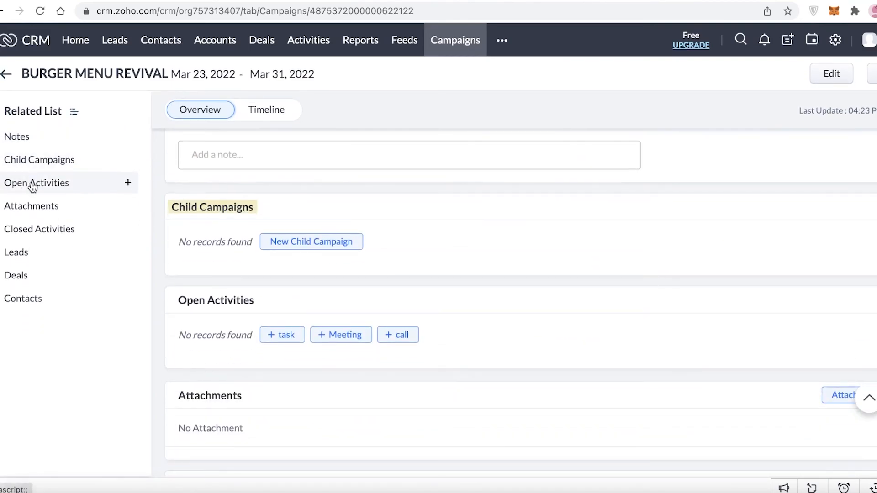
pyautogui.click(32, 186)
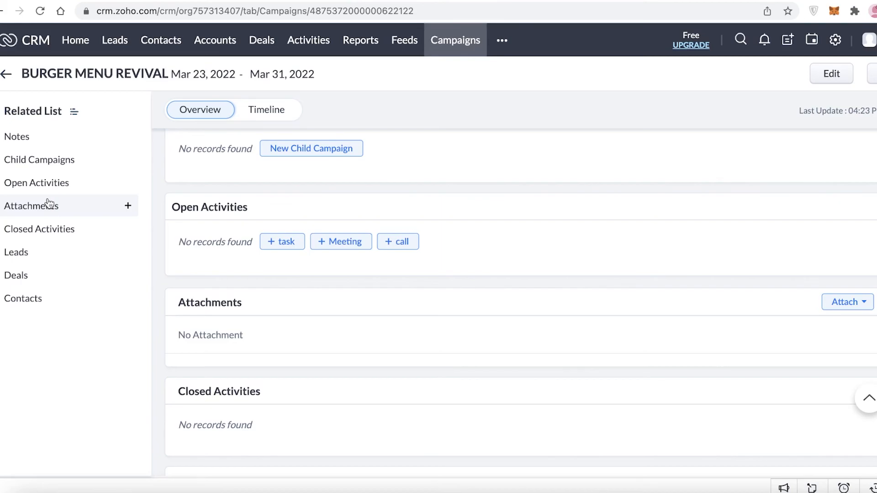
# - View the visitor tracking page in Visits and open the Documents module
pyautogui.click(502, 40)
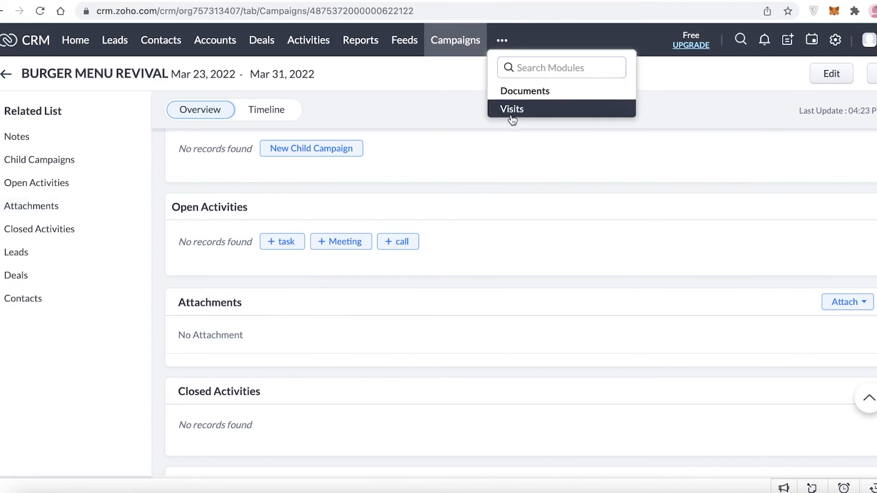
pyautogui.click(512, 110)
pyautogui.click(477, 40)
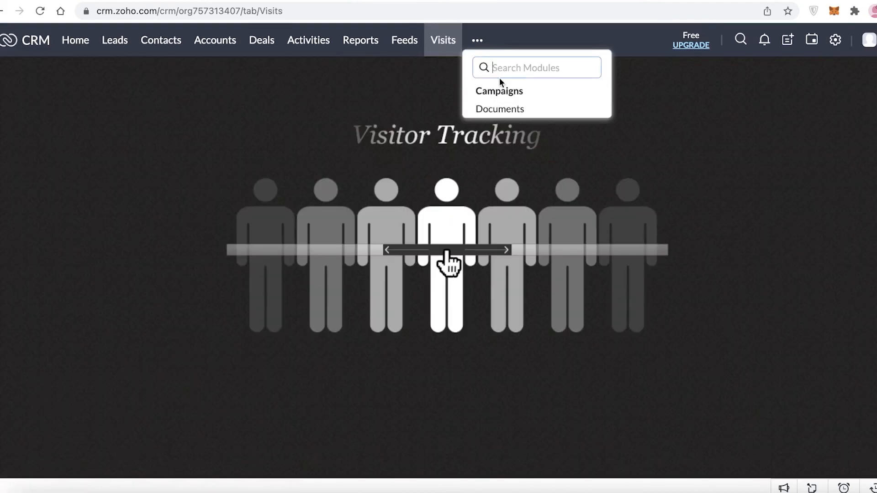
pyautogui.click(499, 109)
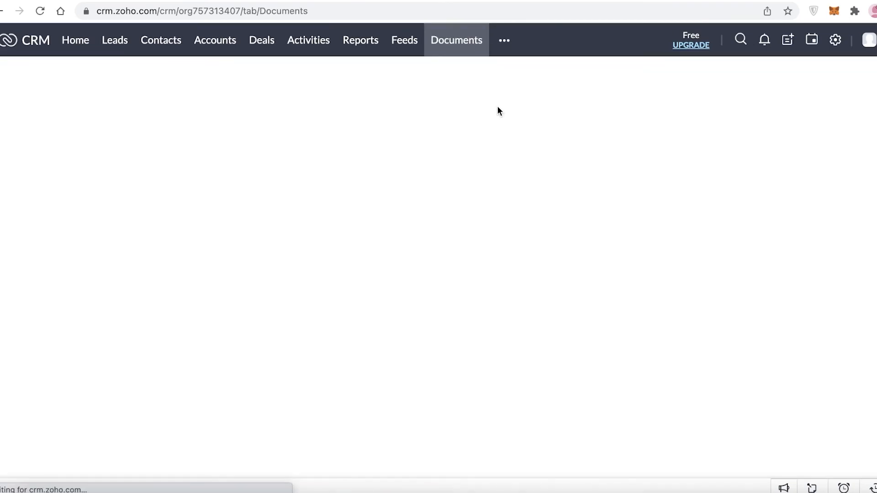